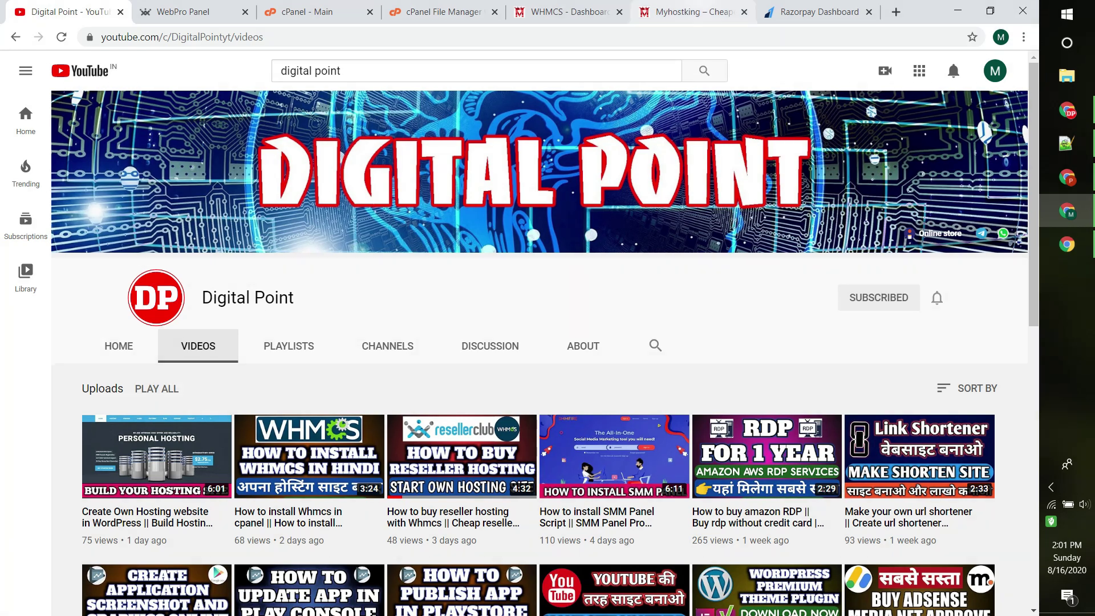
Step: Glance over the Razorpay Dashboard and the WHMCS admin dashboard tabs
click(690, 12)
click(819, 11)
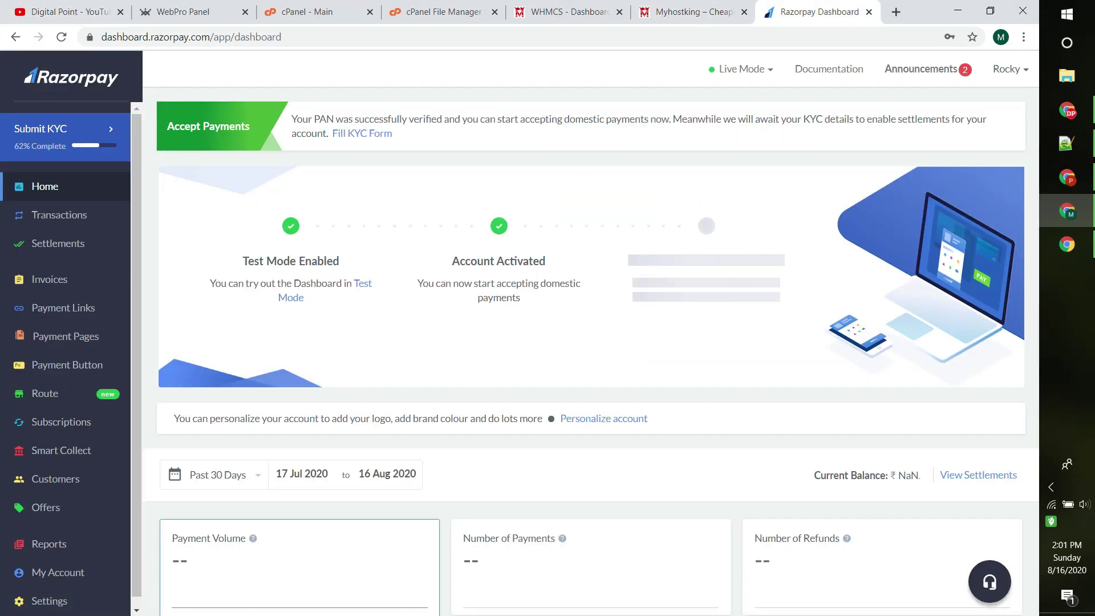
click(690, 12)
key(ctrl+shift+Tab)
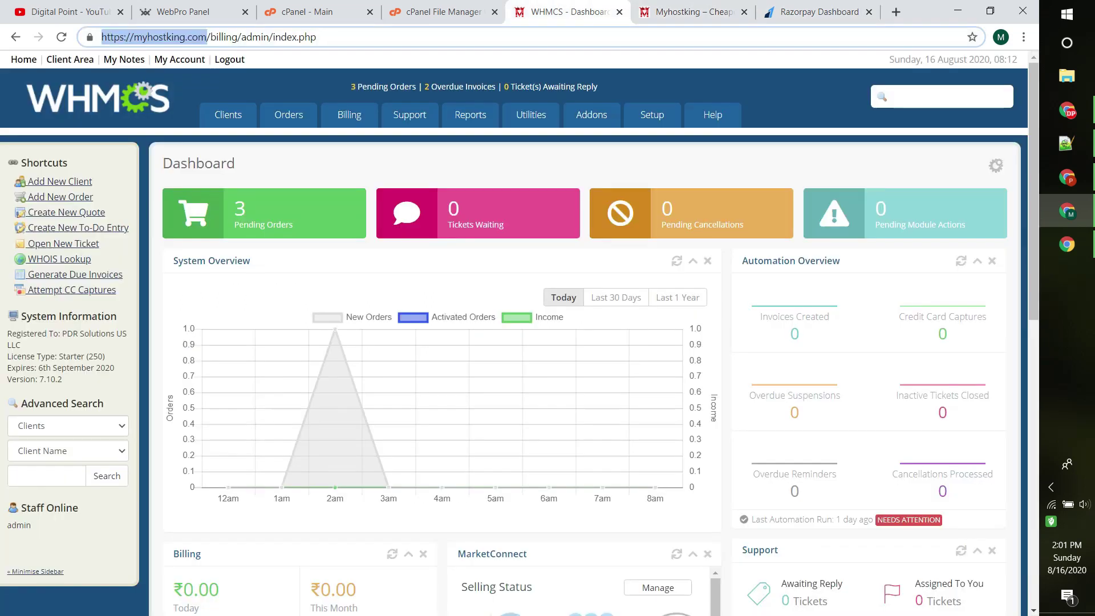
mouse_move(228, 115)
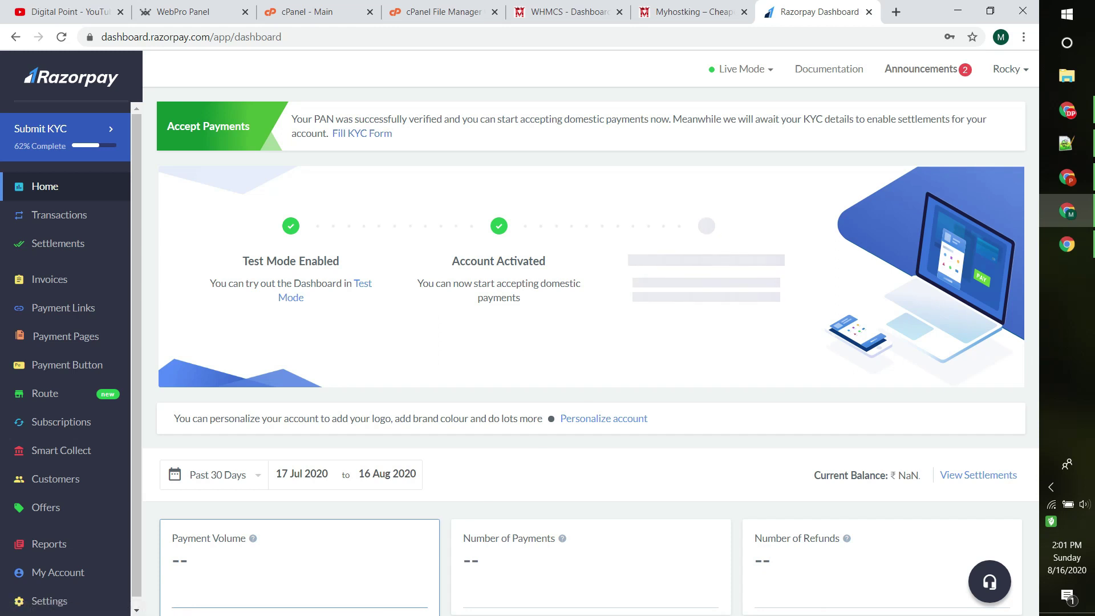
Step: Open the hosting account's File Manager from the cPanel home page
scroll(63, 416, down, 1)
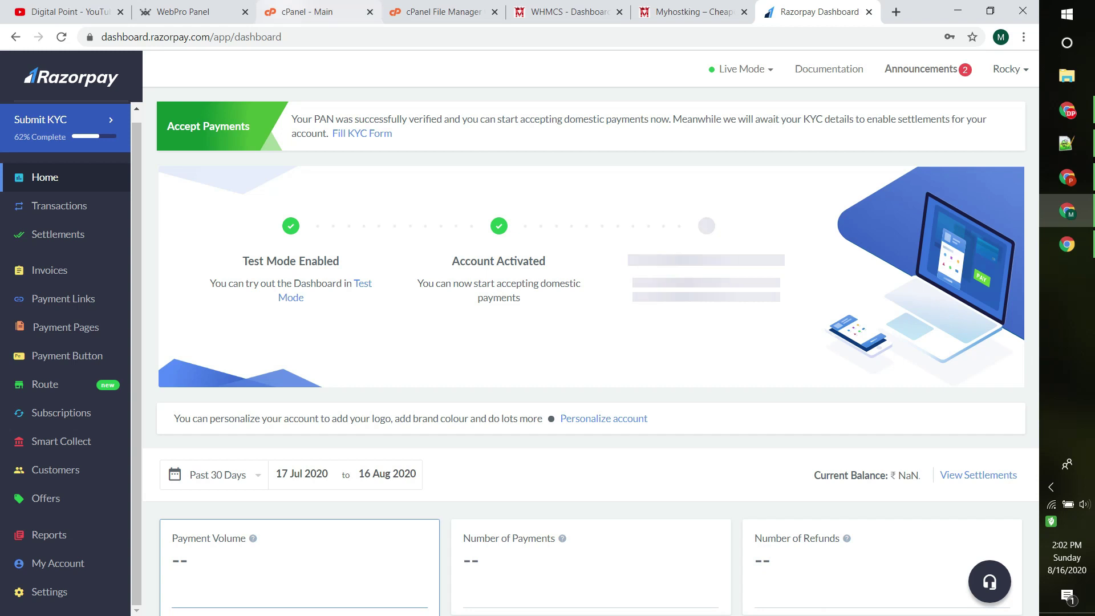
click(308, 12)
click(127, 186)
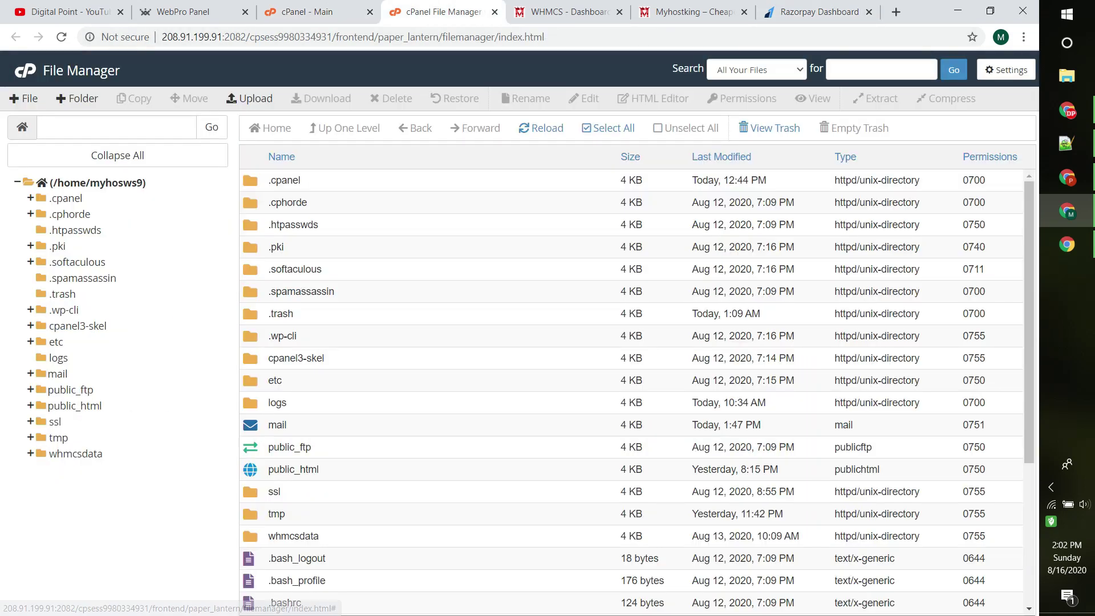
Step: Navigate File Manager into public_html/billing/modules/gateways
click(75, 405)
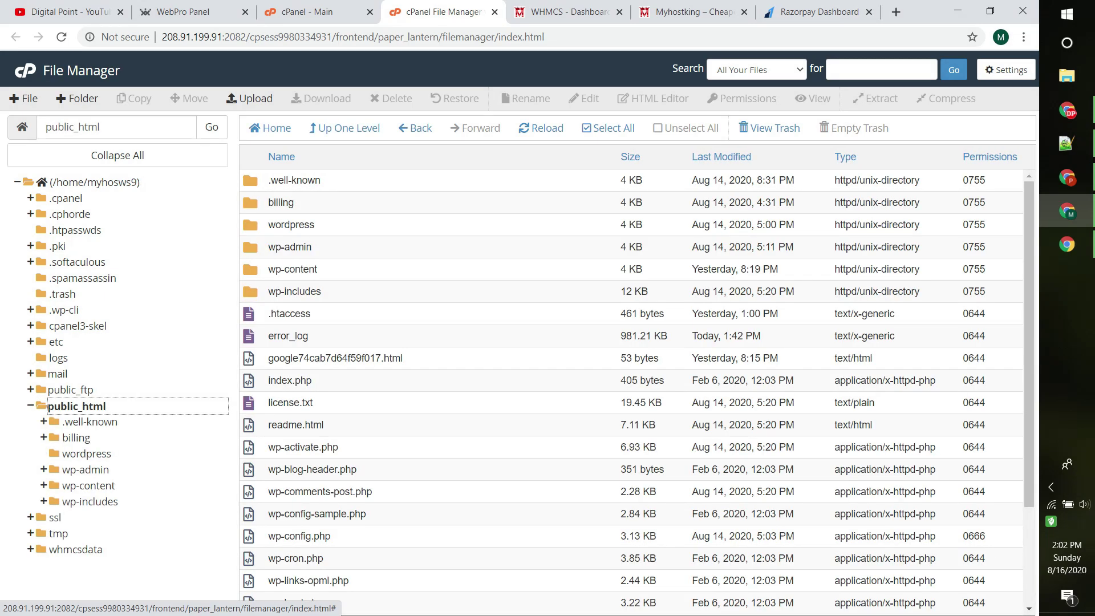
scroll(631, 388, down, 2)
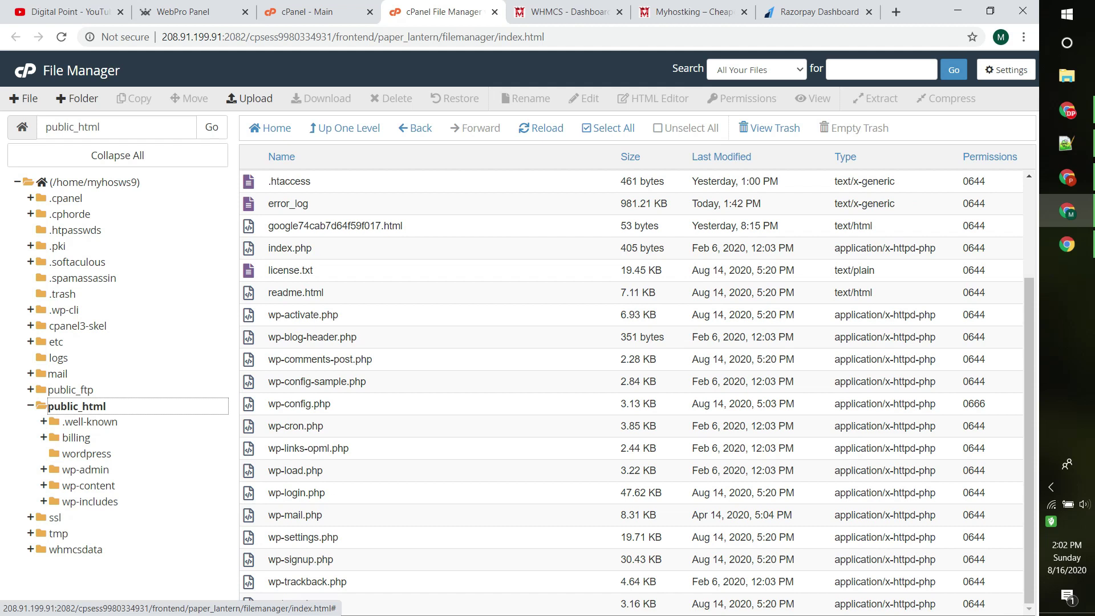
scroll(632, 387, up, 3)
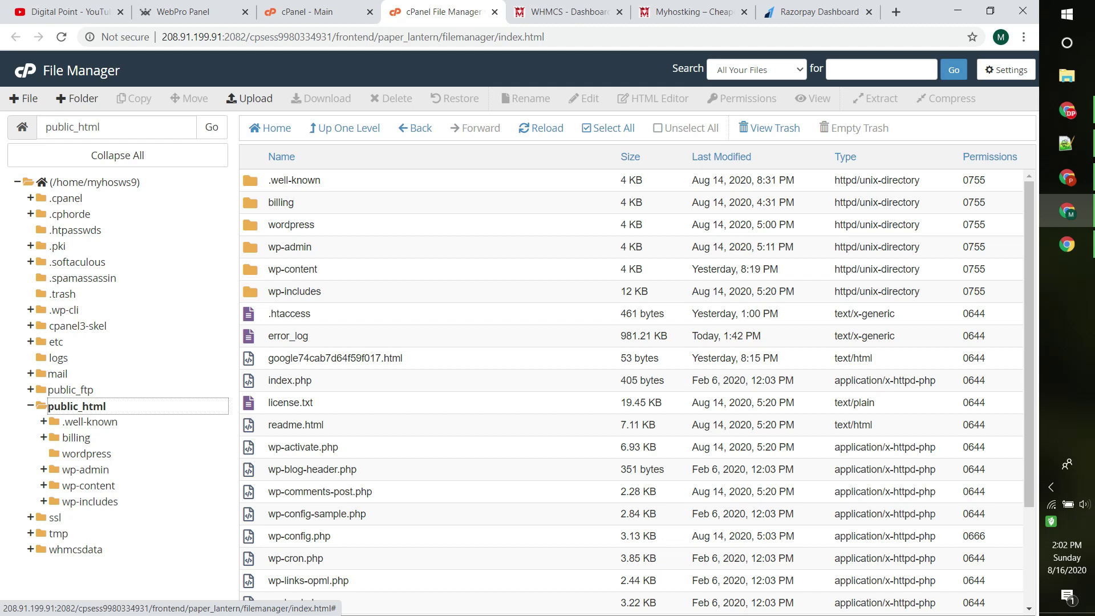
click(77, 438)
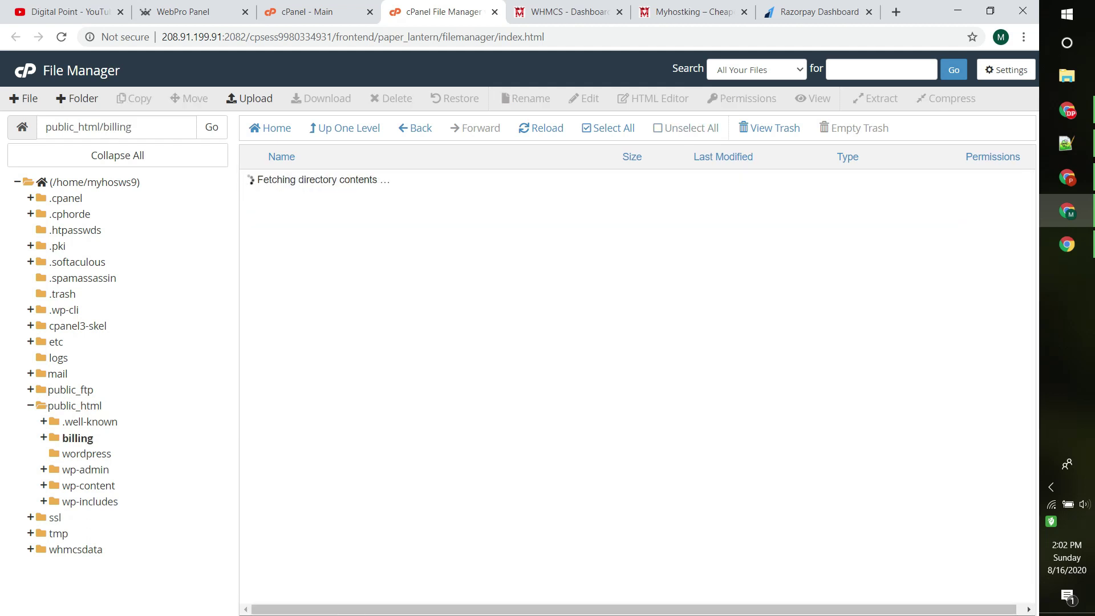
scroll(627, 388, down, 1)
scroll(627, 388, up, 1)
double_click(286, 380)
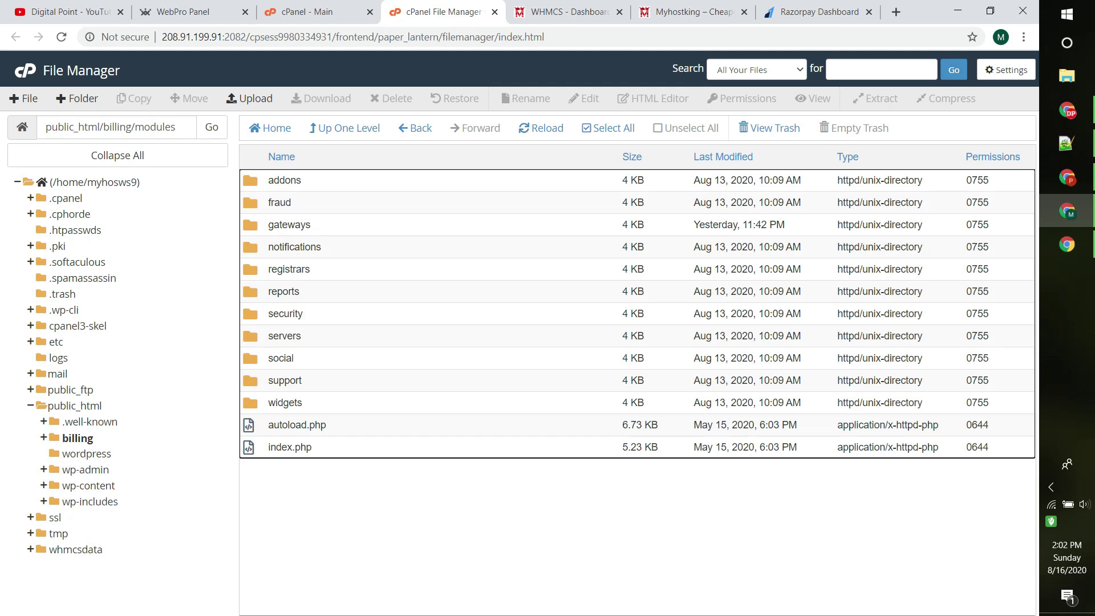
double_click(289, 224)
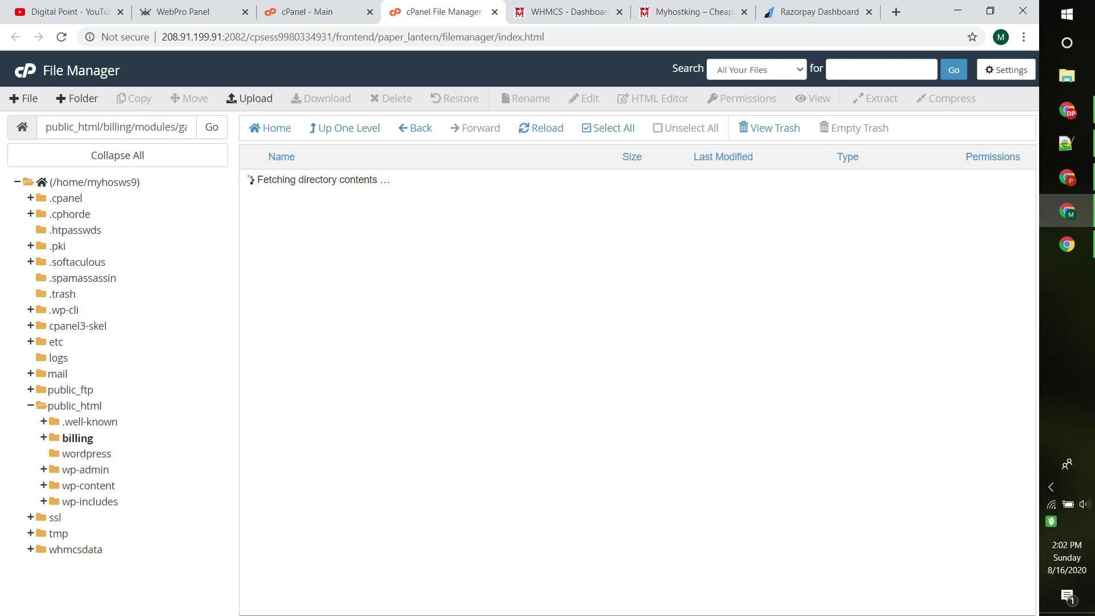
scroll(631, 387, down, 10)
scroll(631, 386, up, 10)
Step: Upload razorpay-whmcs.zip from the Desktop into the gateways folder
click(249, 99)
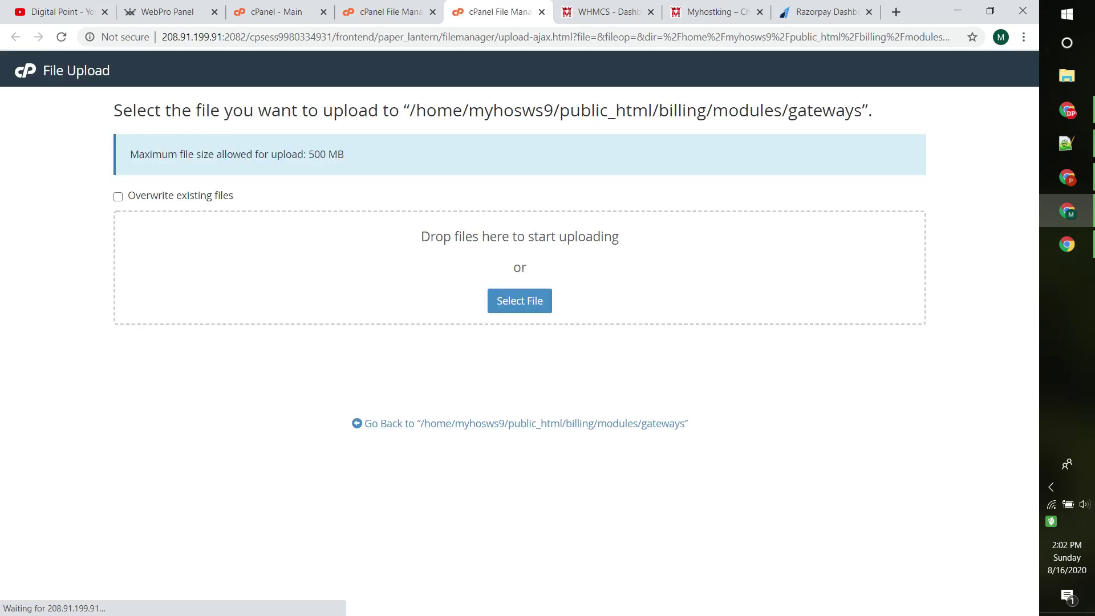
click(520, 300)
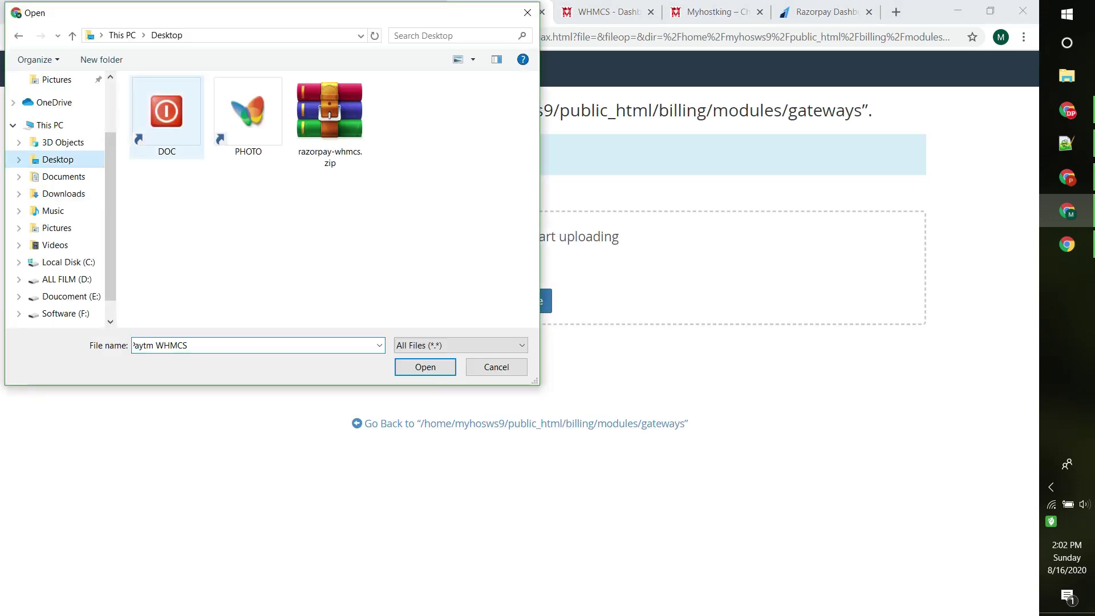
double_click(329, 120)
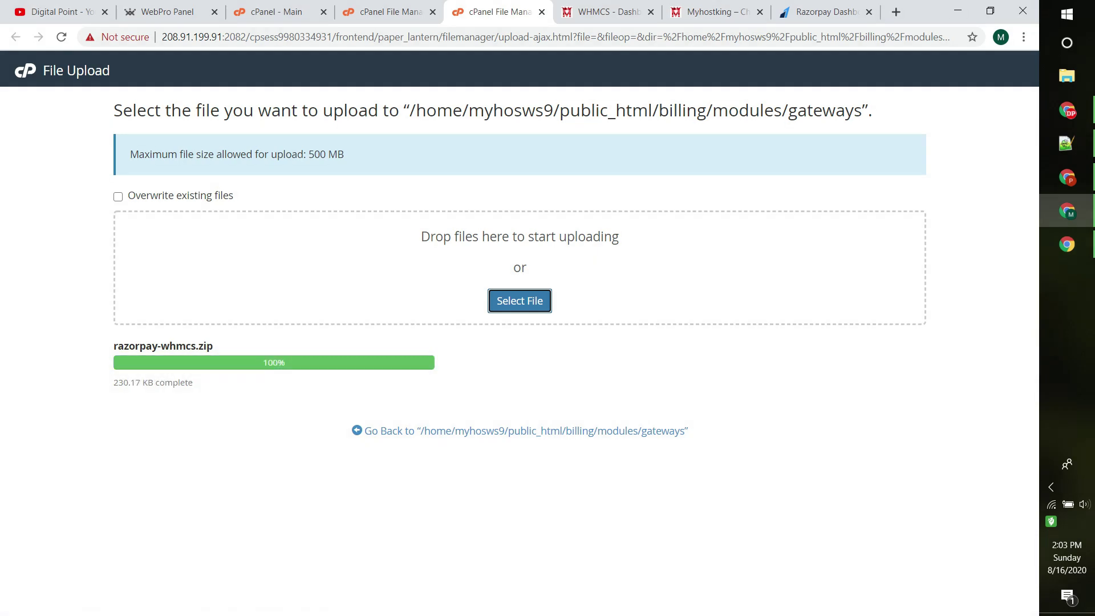
key(ctrl+w)
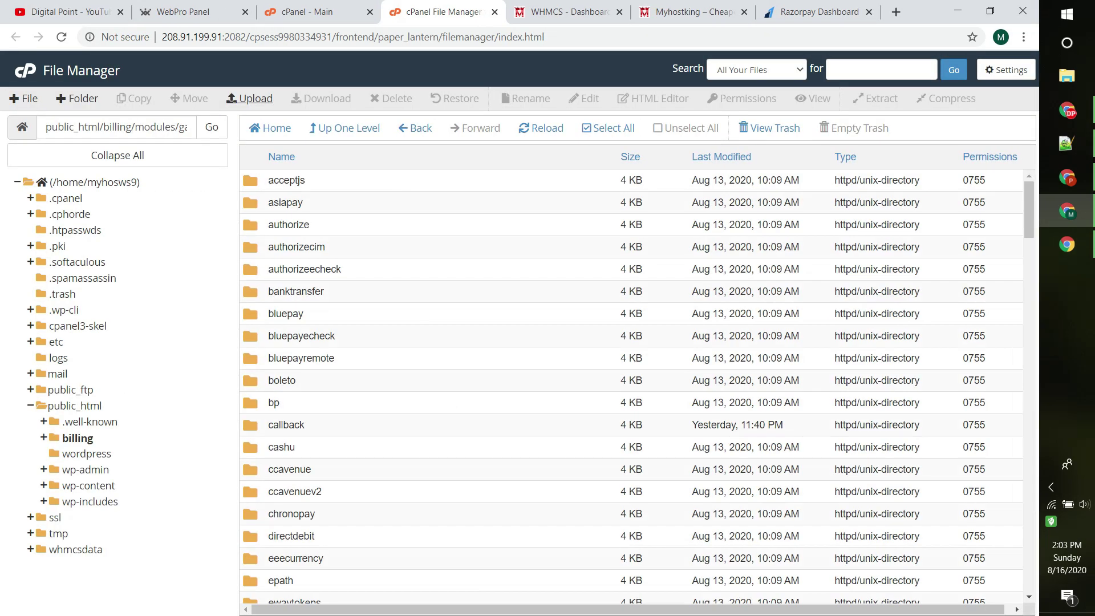
Step: Extract razorpay-whmcs.zip into the gateways folder
scroll(631, 387, down, 15)
scroll(632, 386, down, 20)
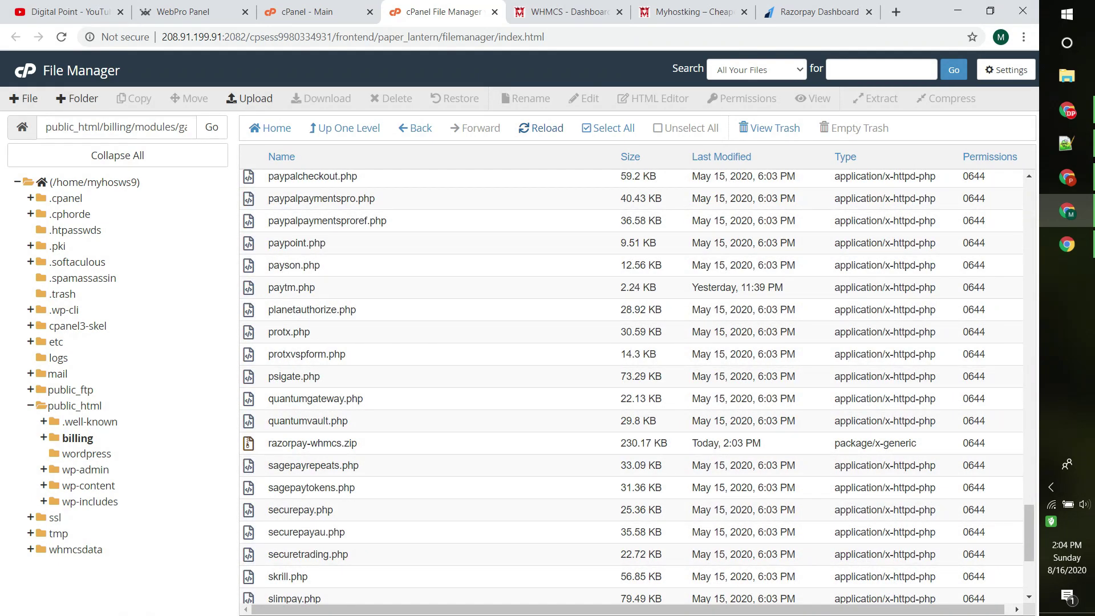
click(312, 443)
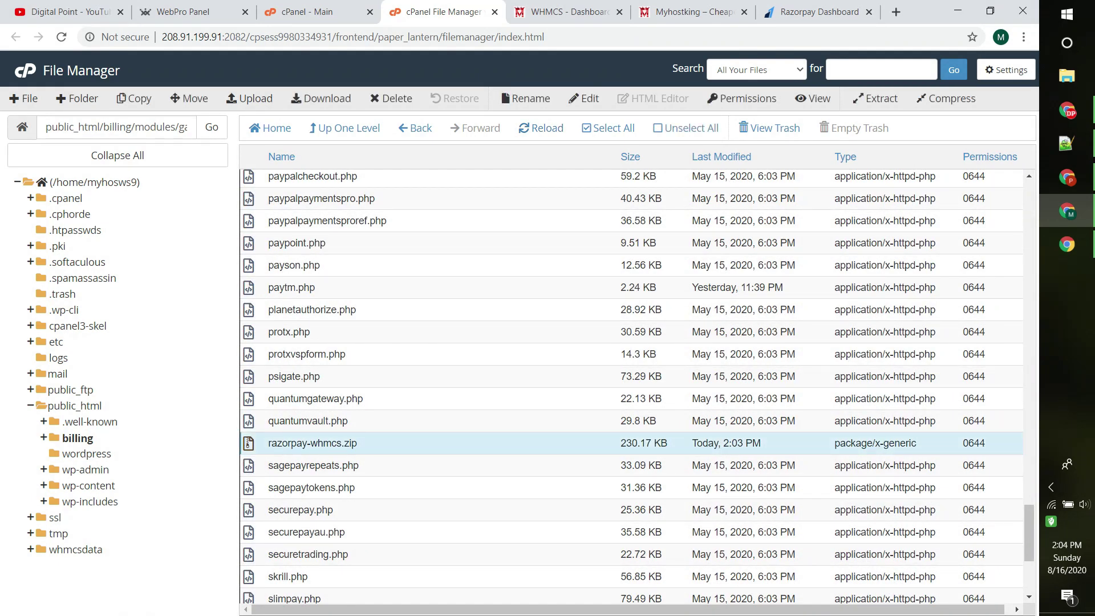
right_click(302, 443)
click(342, 572)
click(625, 404)
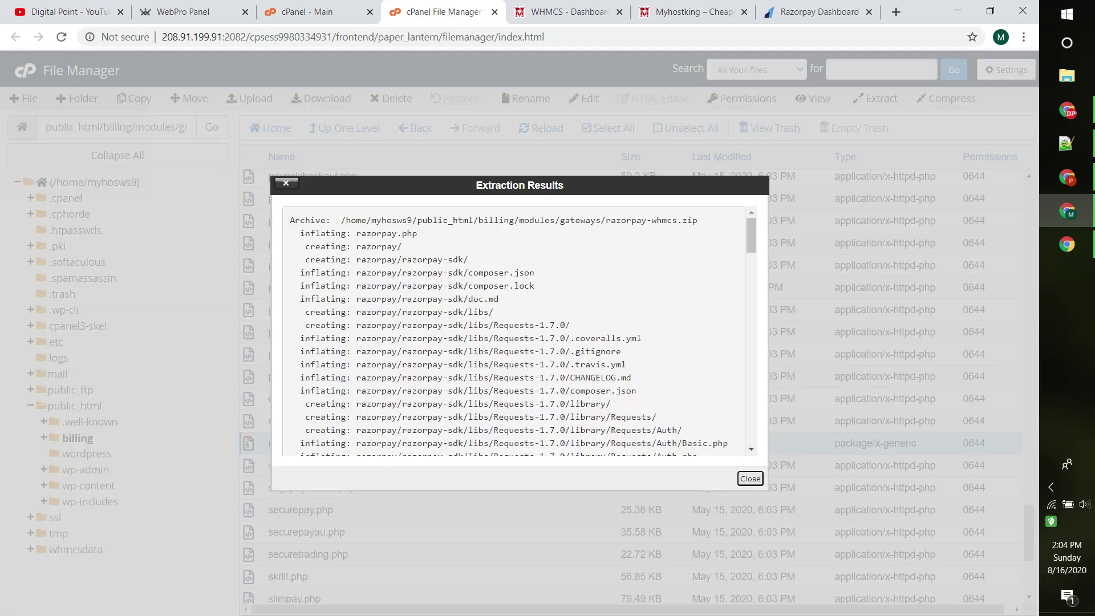
click(750, 478)
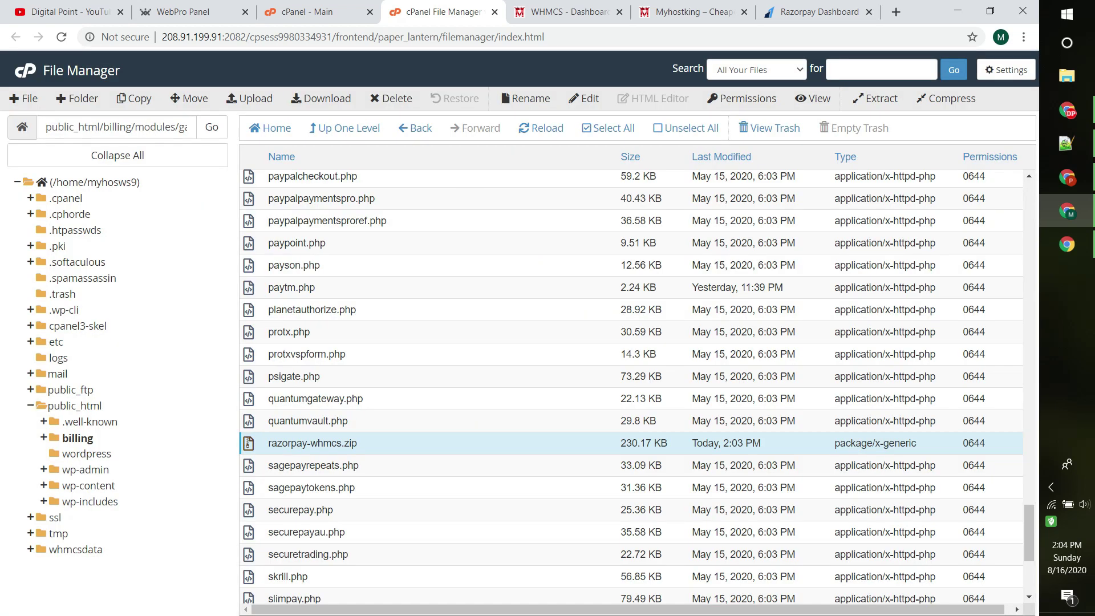
Step: Delete the zip archive and select the extracted razorpay folder
right_click(280, 443)
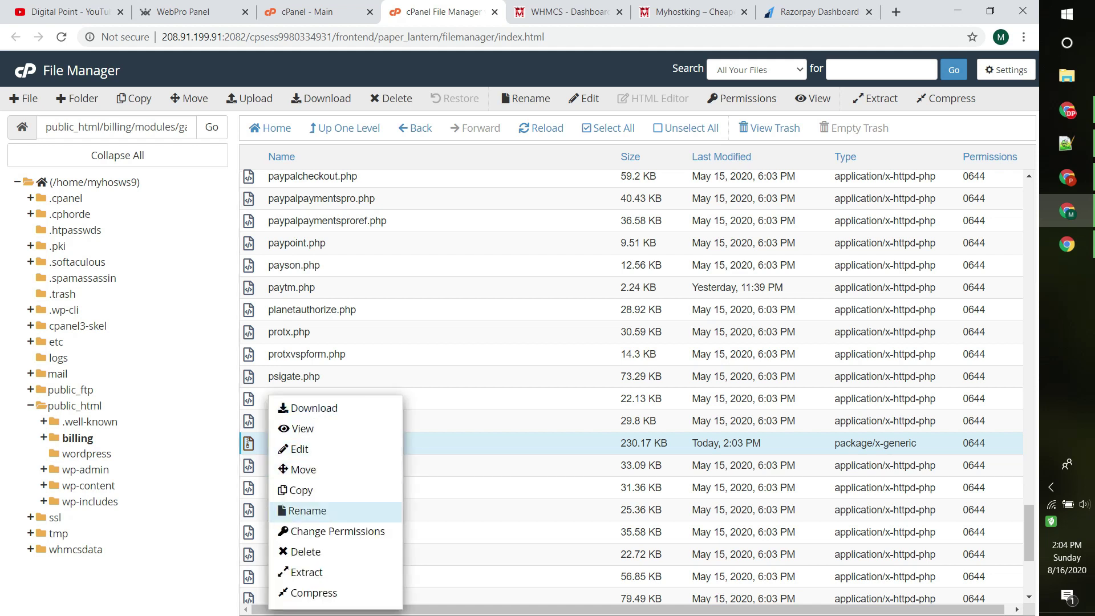
click(308, 553)
click(639, 377)
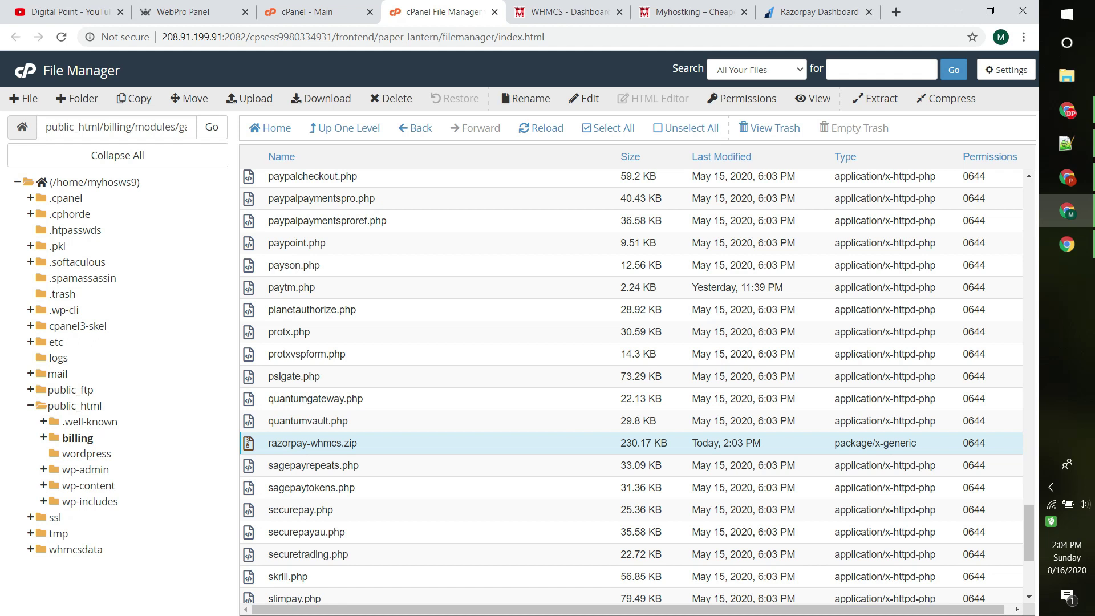
scroll(637, 387, up, 20)
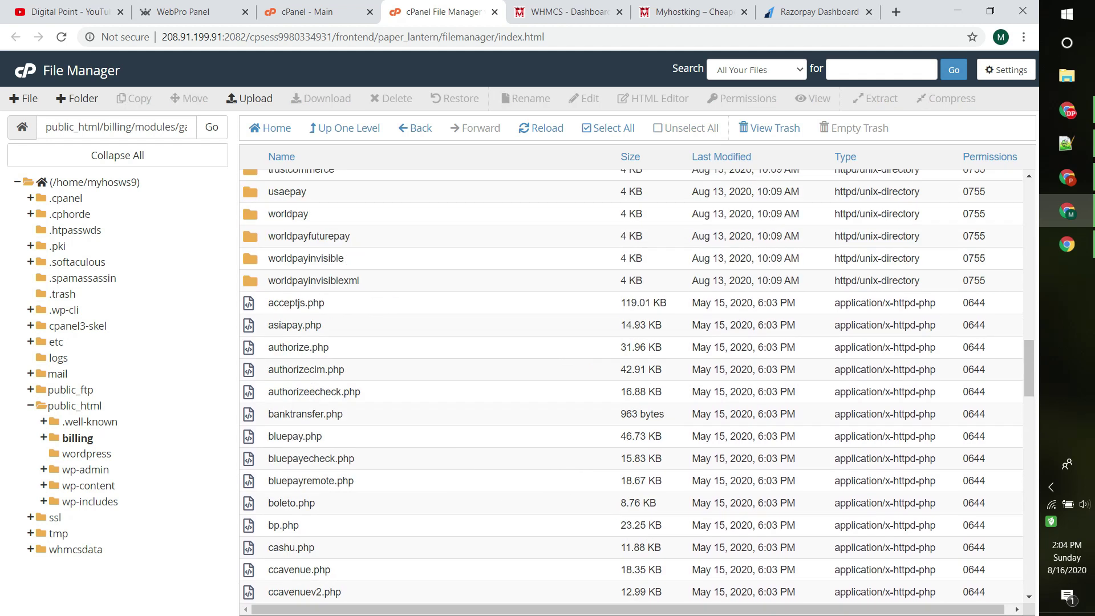
scroll(631, 387, down, 15)
click(631, 387)
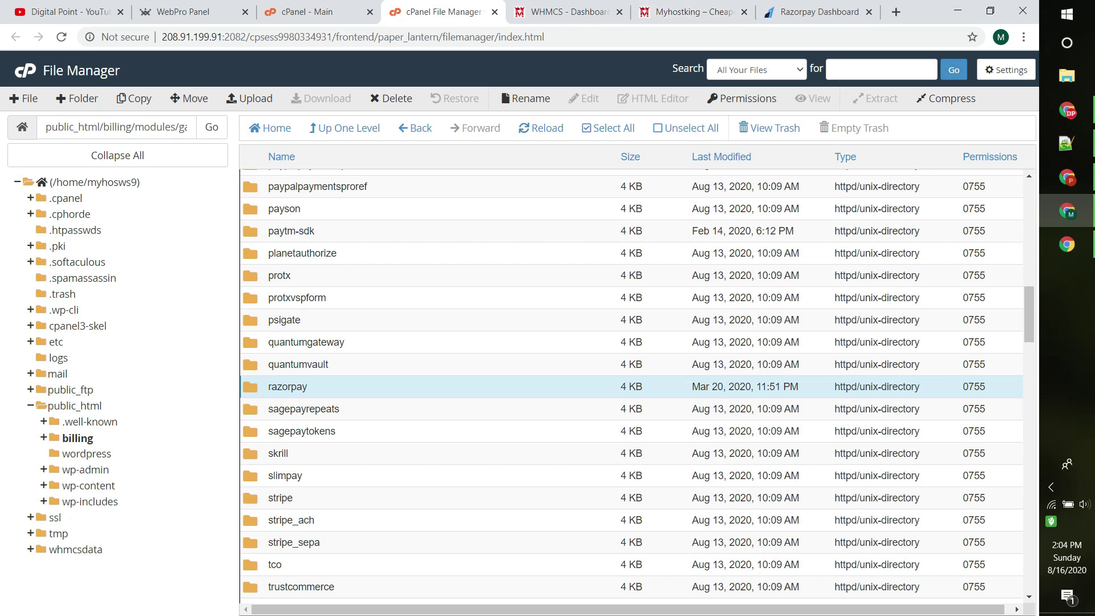
Step: Open WHMCS Payment Gateways and show the All Payment Gateways list
click(568, 12)
mouse_move(409, 116)
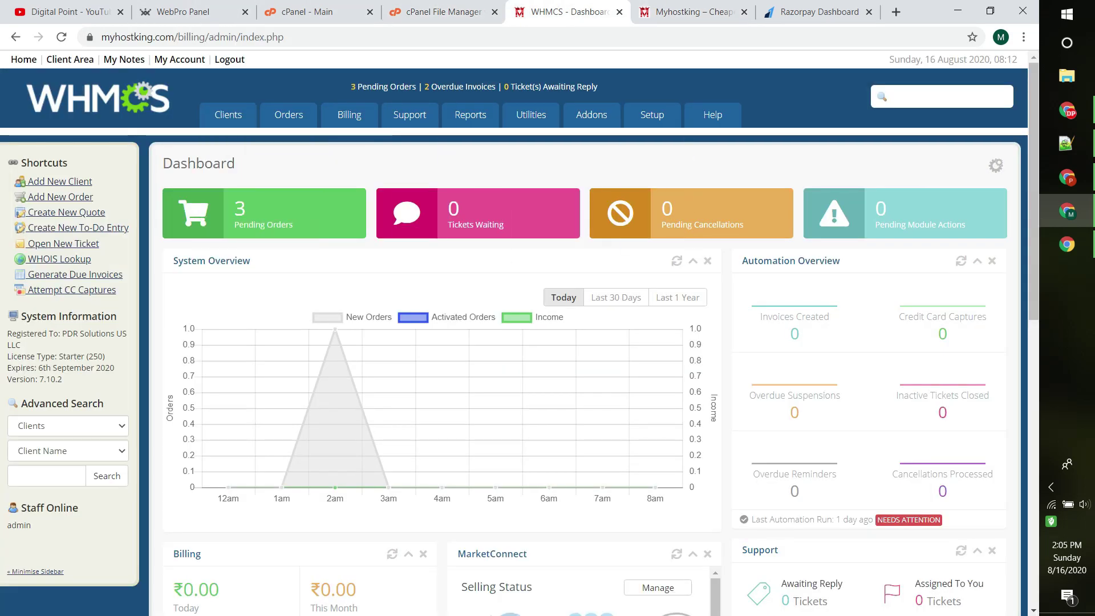
mouse_move(651, 115)
mouse_move(656, 270)
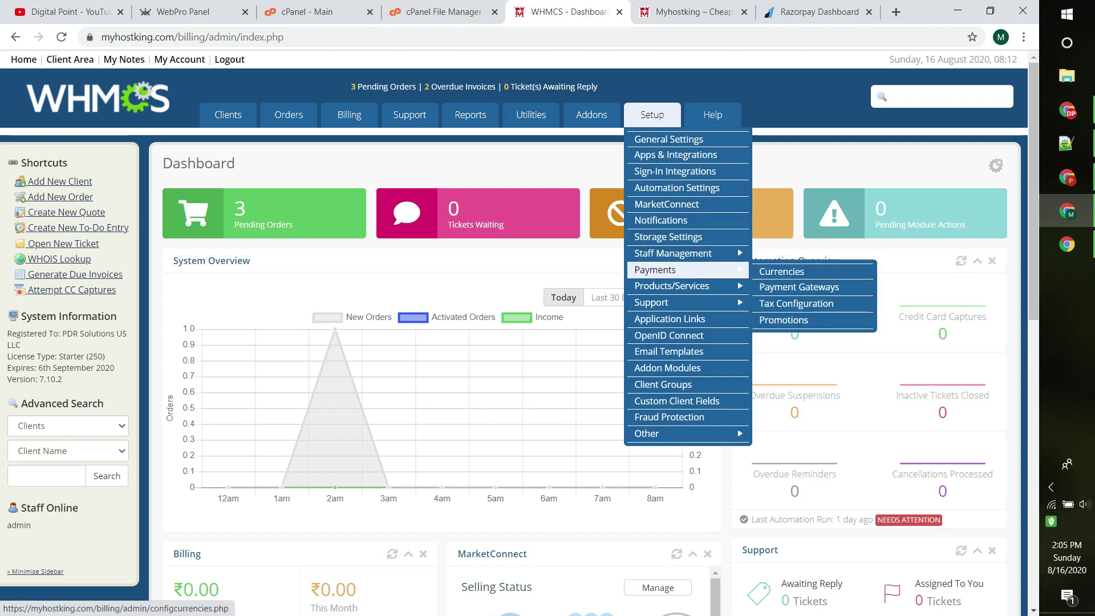
click(799, 287)
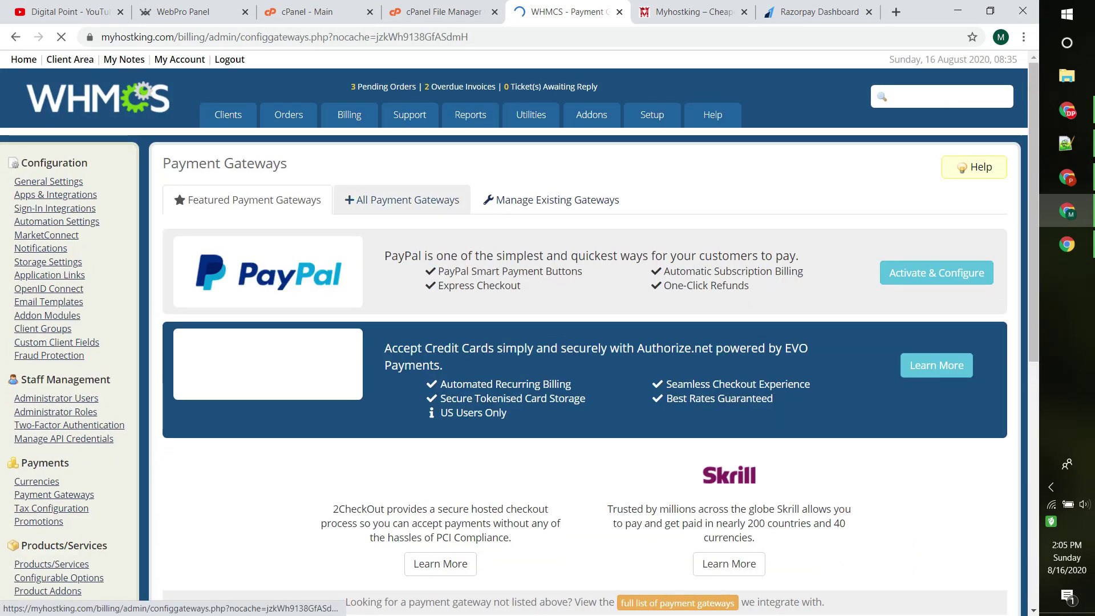
click(402, 199)
Step: Find Razorpay in the gateway list and activate it
scroll(550, 199, down, 3)
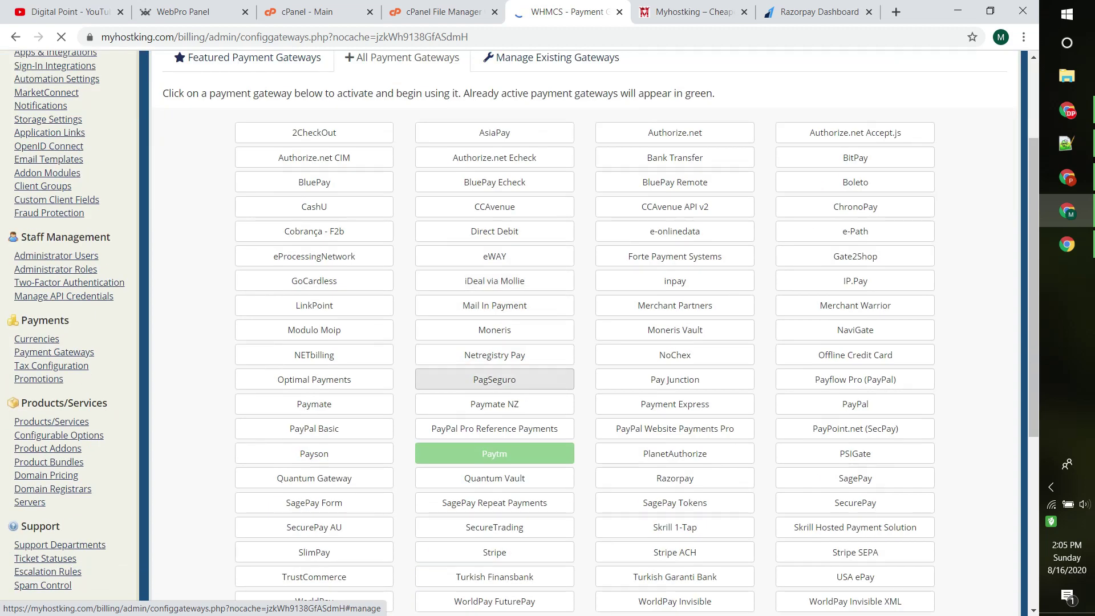
scroll(494, 379, down, 2)
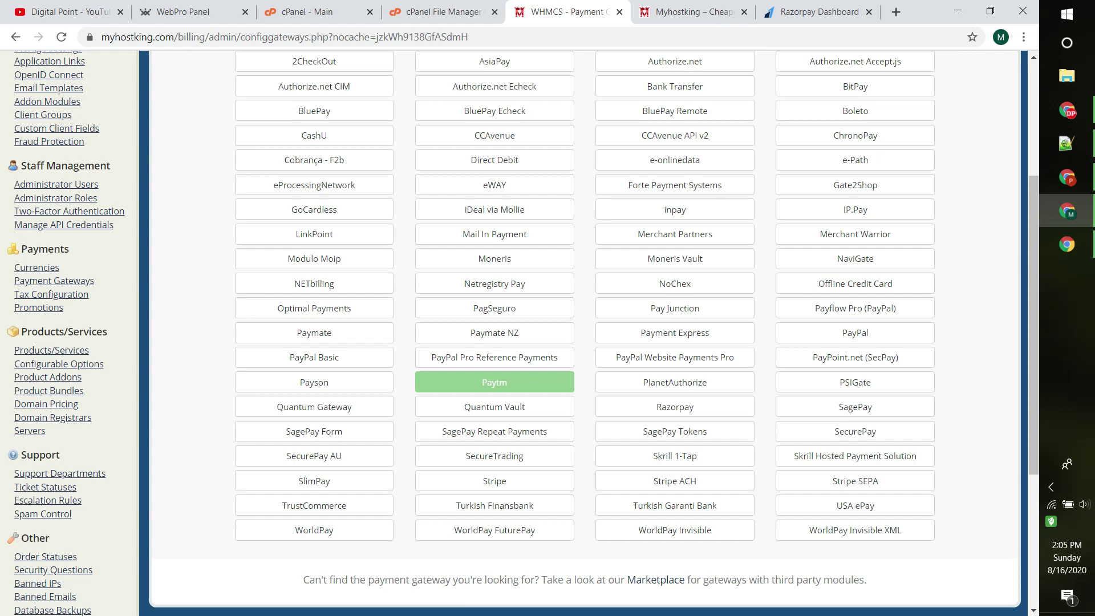
scroll(585, 331, up, 4)
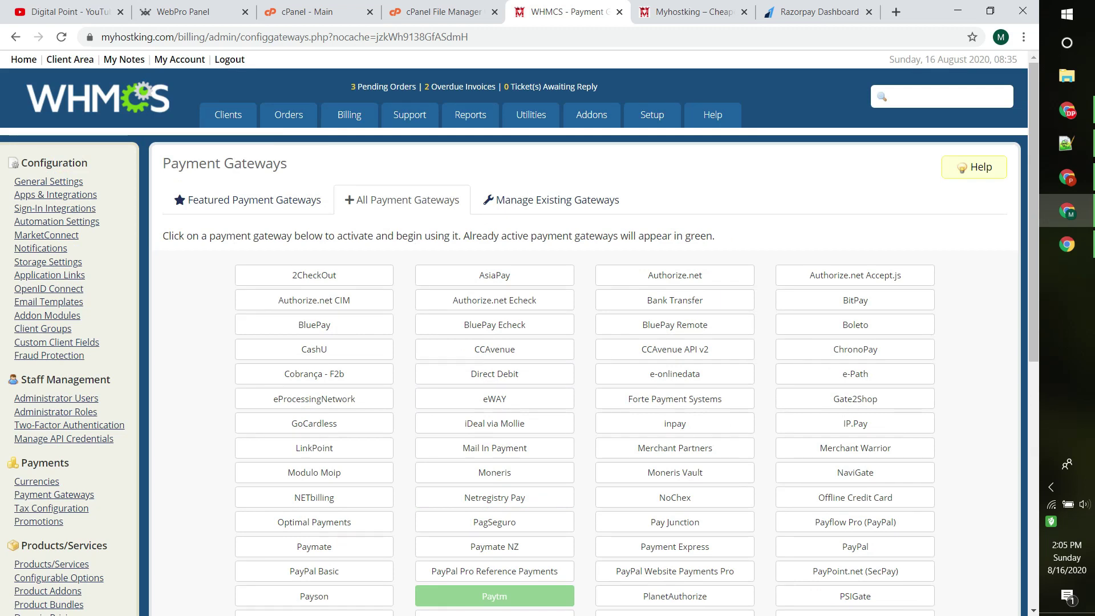
scroll(585, 331, down, 4)
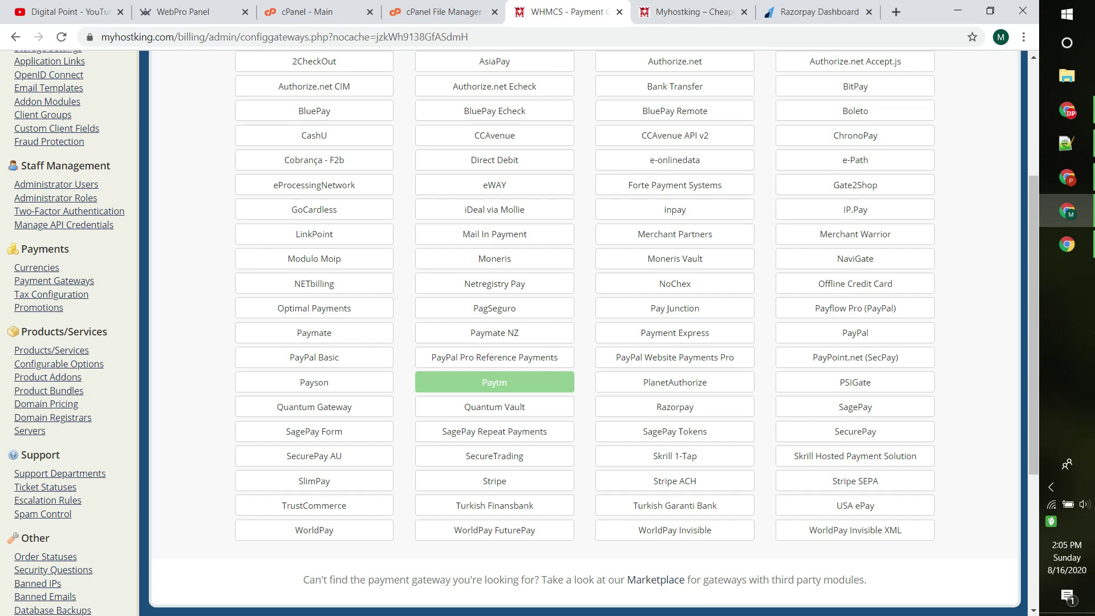
scroll(584, 331, up, 1)
key(ctrl+f)
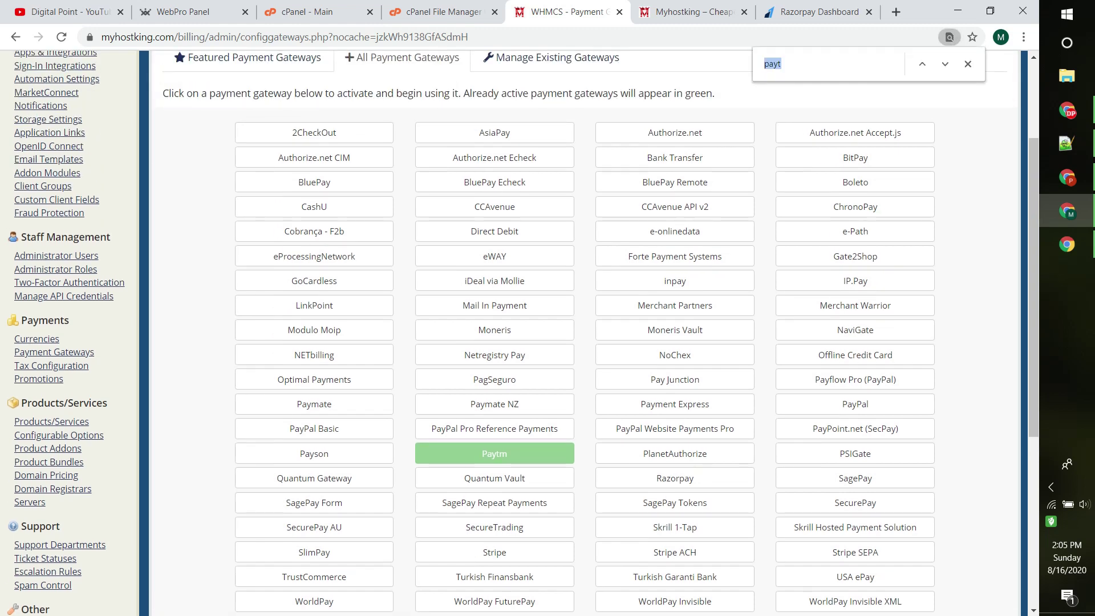
text(razo)
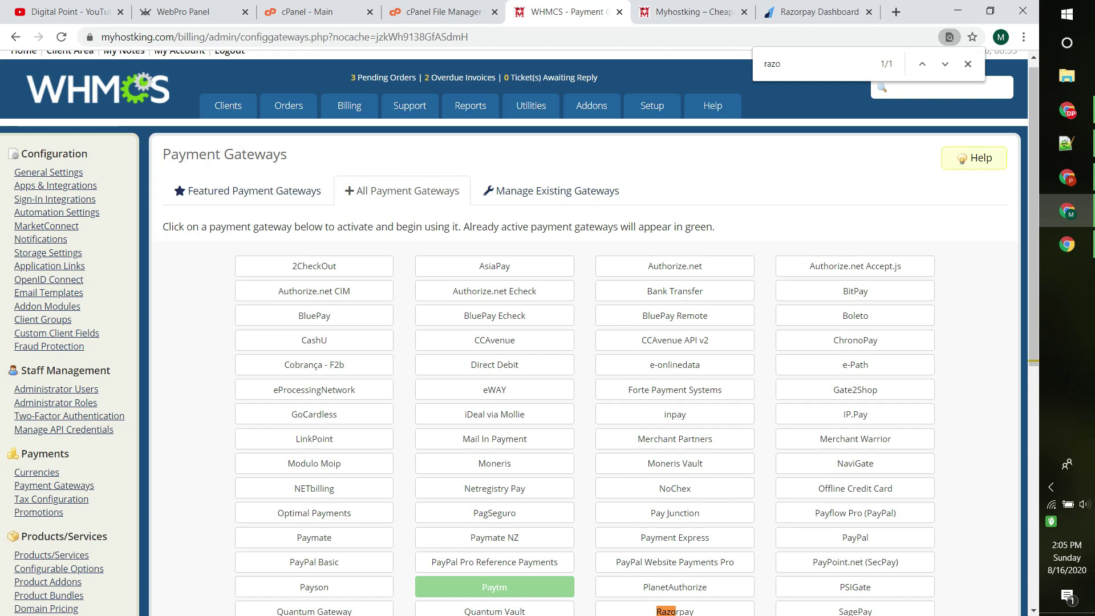
scroll(675, 468, down, 1)
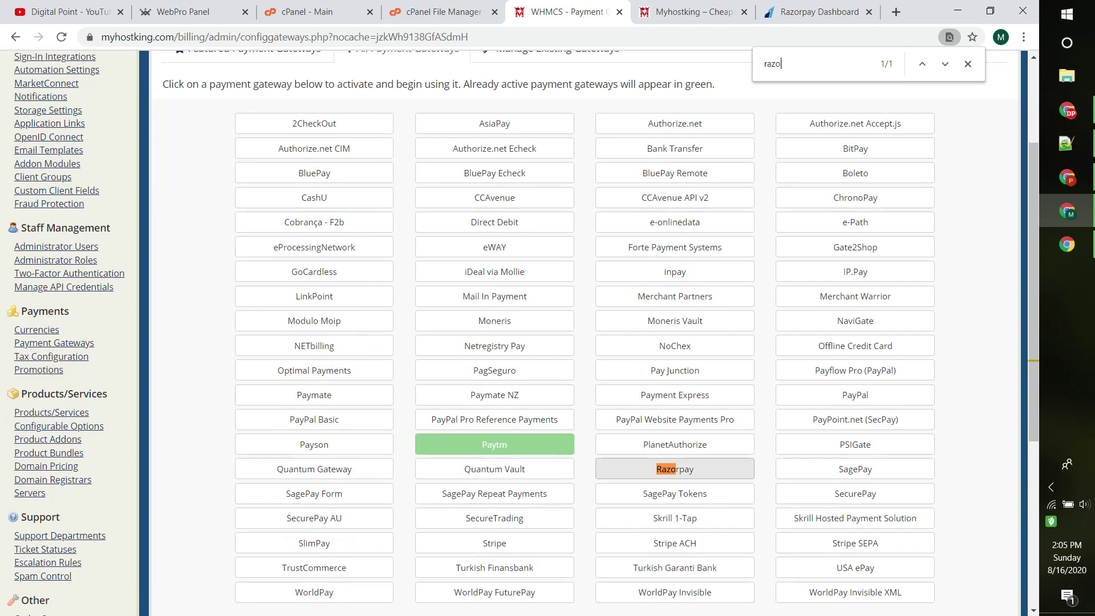
click(675, 468)
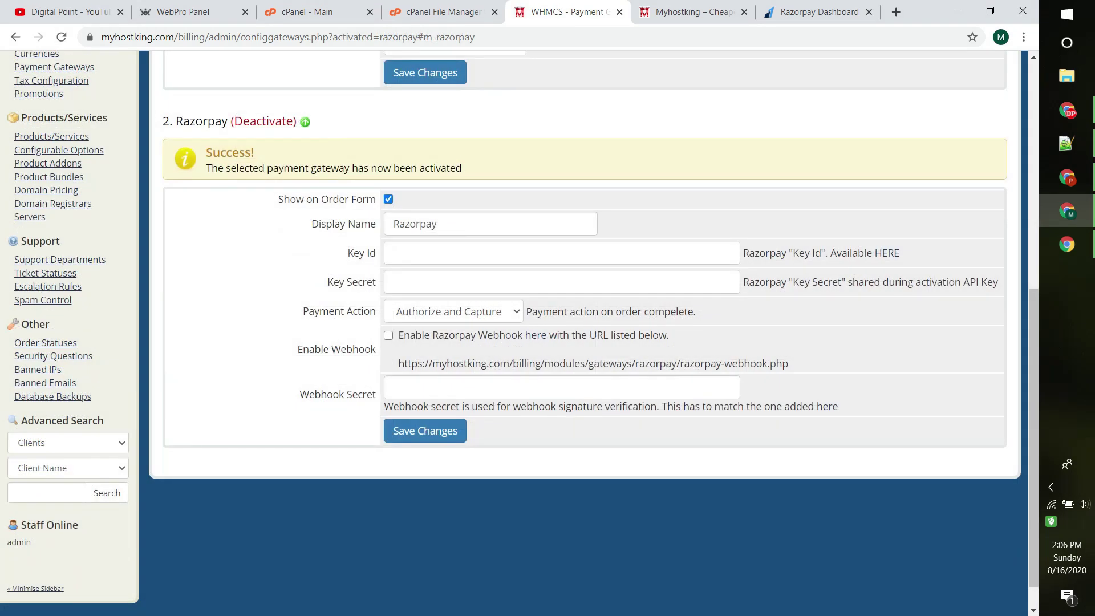
Step: Keep the gateway's Display Name as Razorpay after briefly deleting and restoring it
double_click(415, 223)
key(BackSpace)
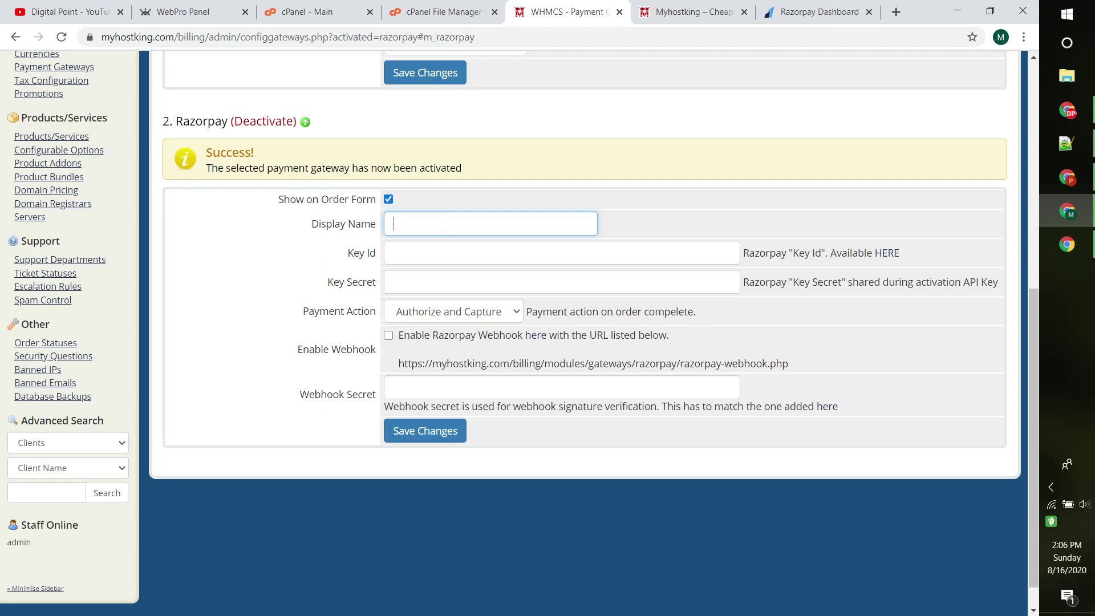
key(ctrl+z)
click(437, 224)
Step: In Razorpay Dashboard, go to Settings and the API Keys list
click(815, 11)
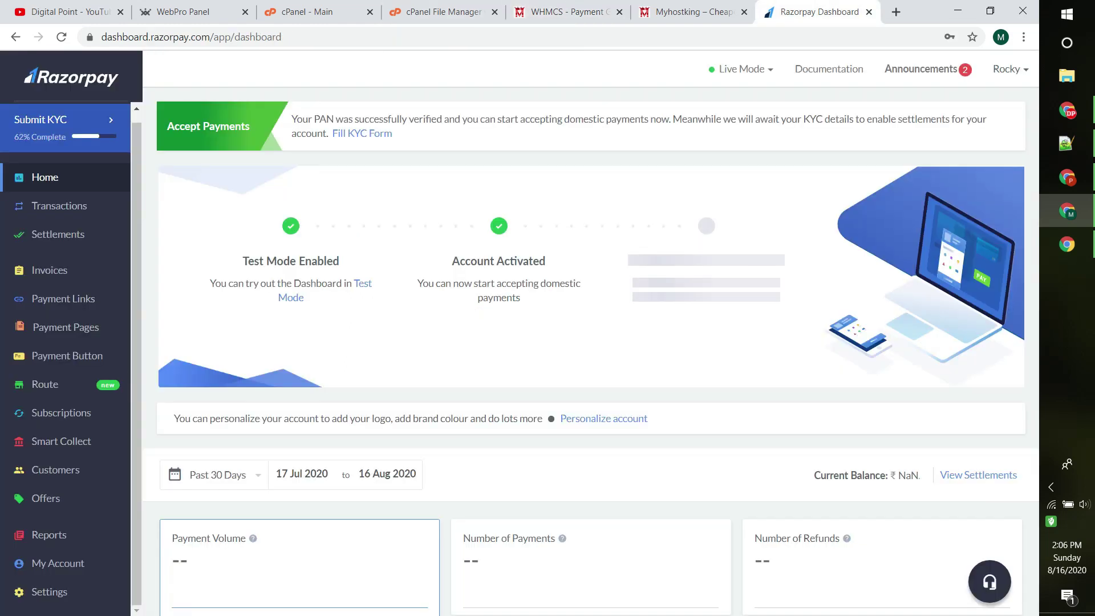
click(49, 592)
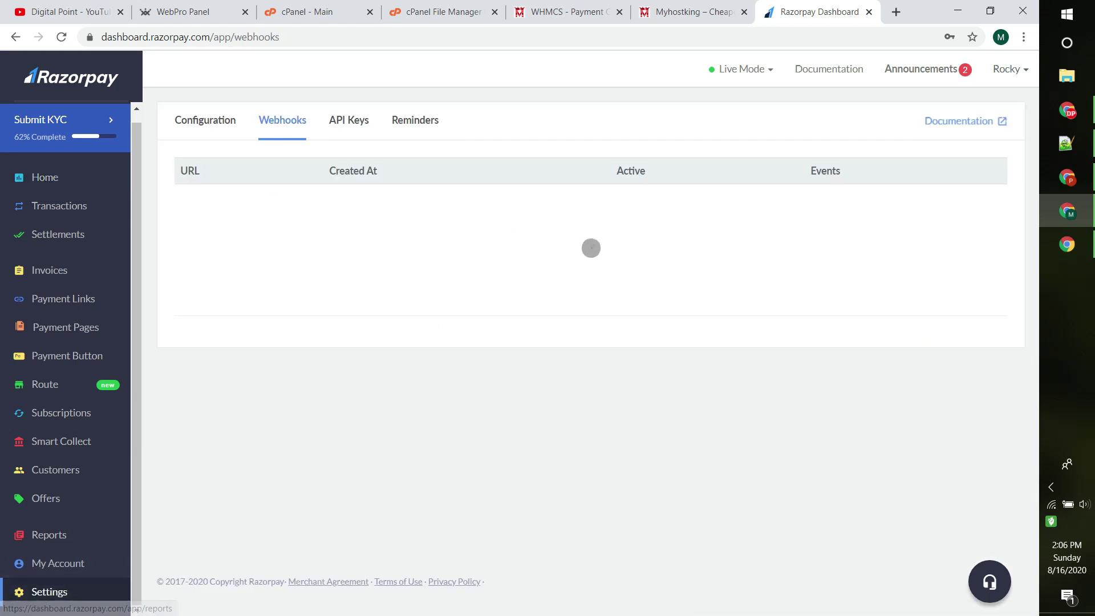
click(349, 120)
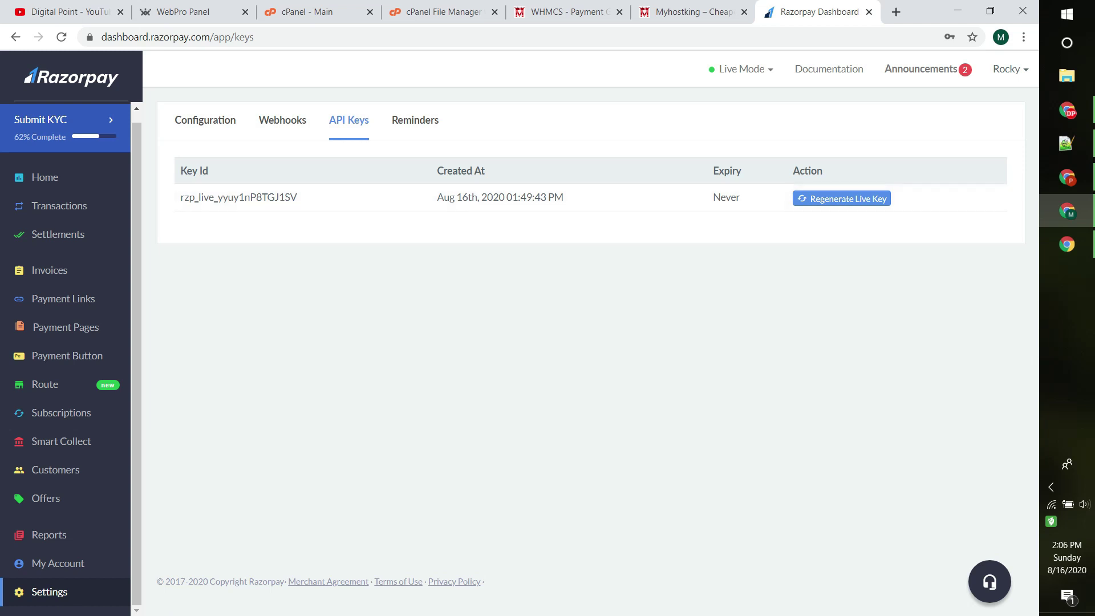
Step: Regenerate the live API key, retiring the old one in 24 hours, and copy the new Key Id
click(742, 69)
click(842, 198)
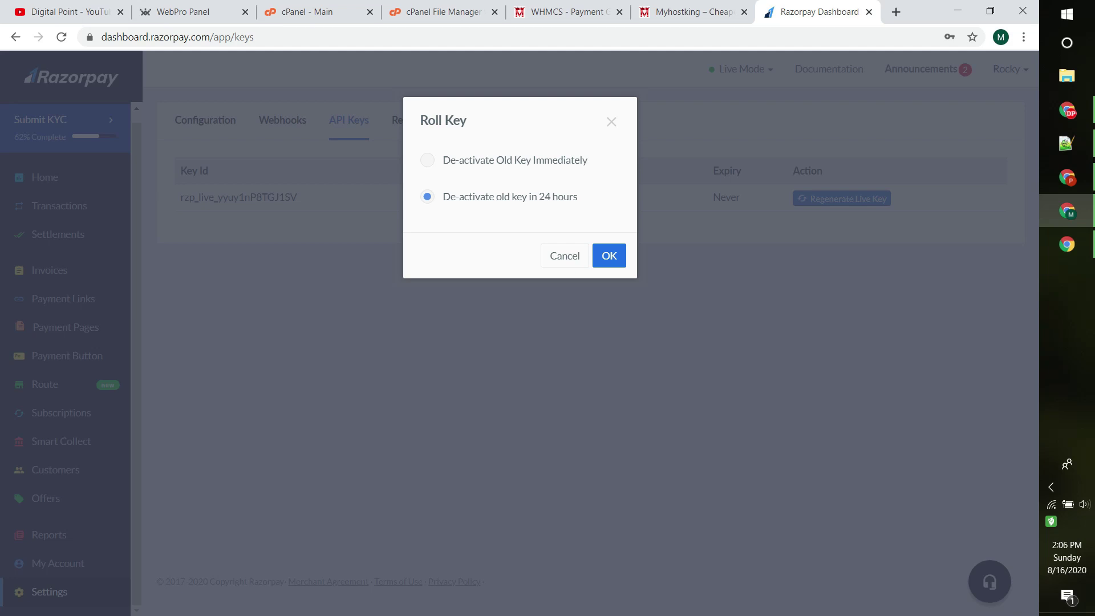
click(610, 256)
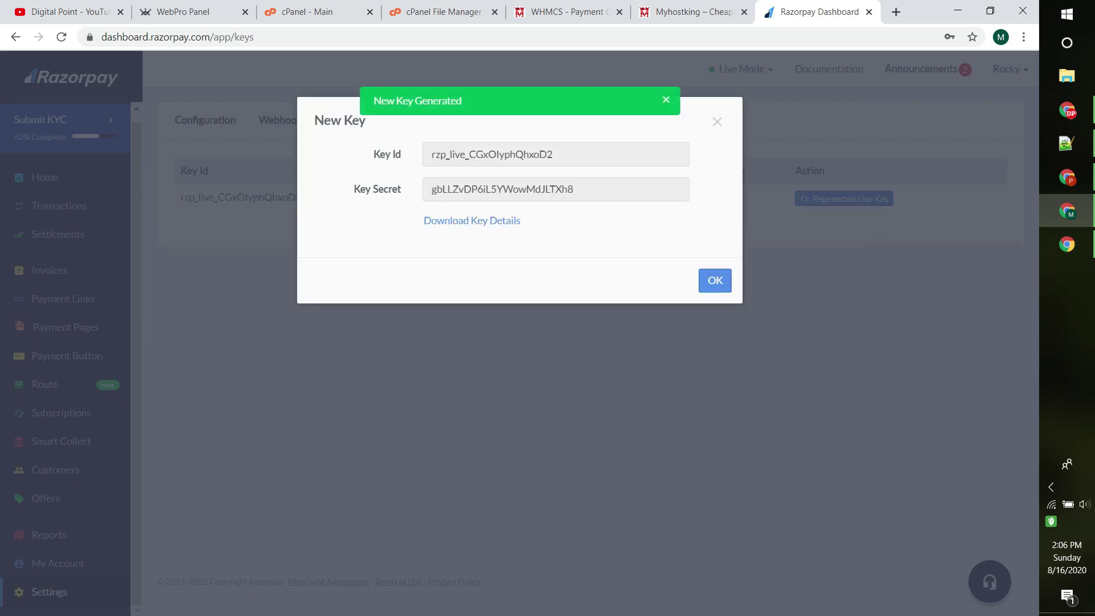
double_click(456, 154)
right_click(457, 160)
click(479, 166)
Step: Paste the new live Key Id and Key Secret into the WHMCS Razorpay gateway fields
click(570, 12)
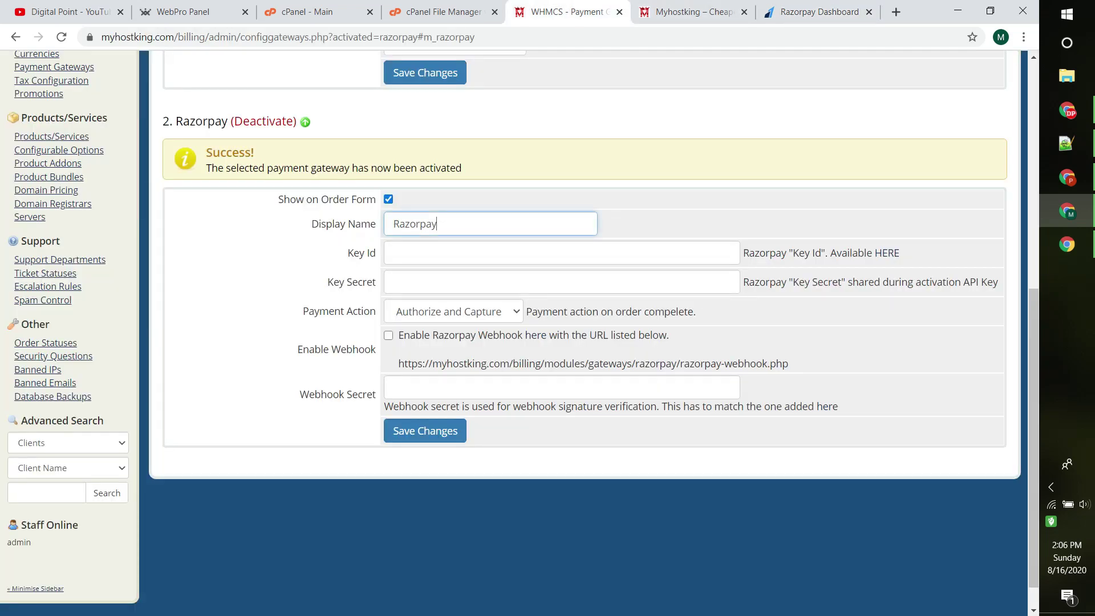
click(561, 252)
key(ctrl+v)
click(815, 12)
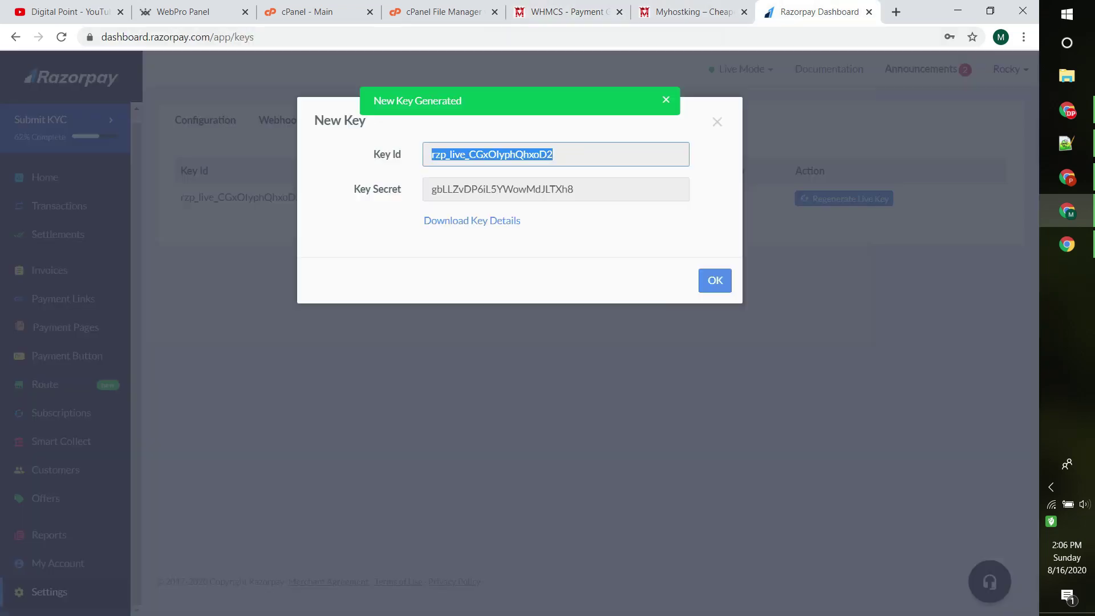
click(556, 189)
double_click(502, 189)
right_click(458, 183)
click(482, 191)
click(570, 11)
click(562, 282)
key(ctrl+v)
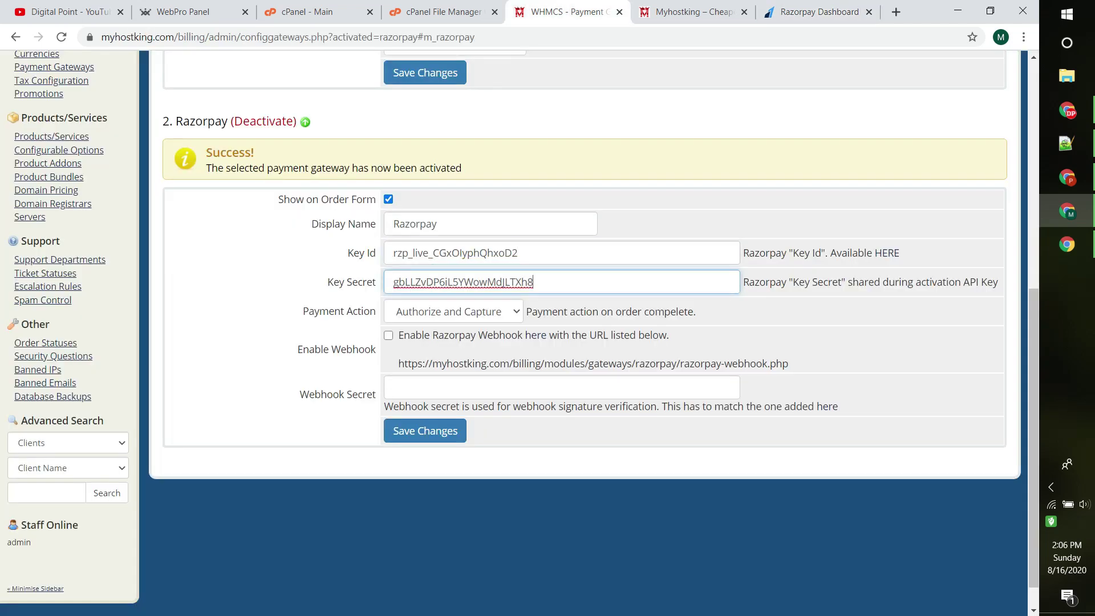
Step: Enable the Razorpay webhook and enter a webhook secret
key(Tab)
key(Tab)
key(space)
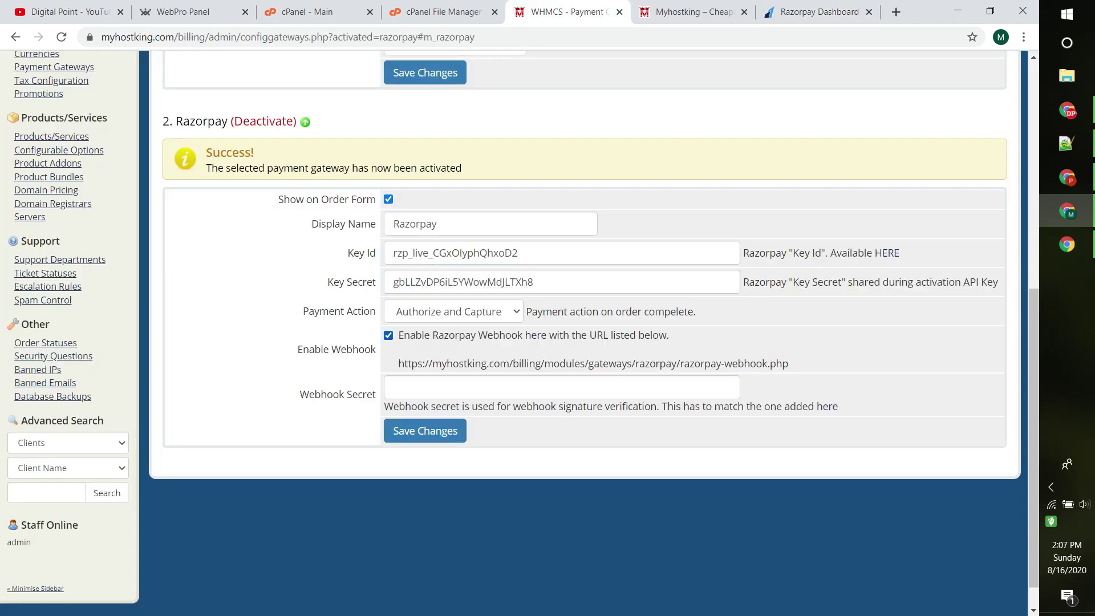
click(561, 387)
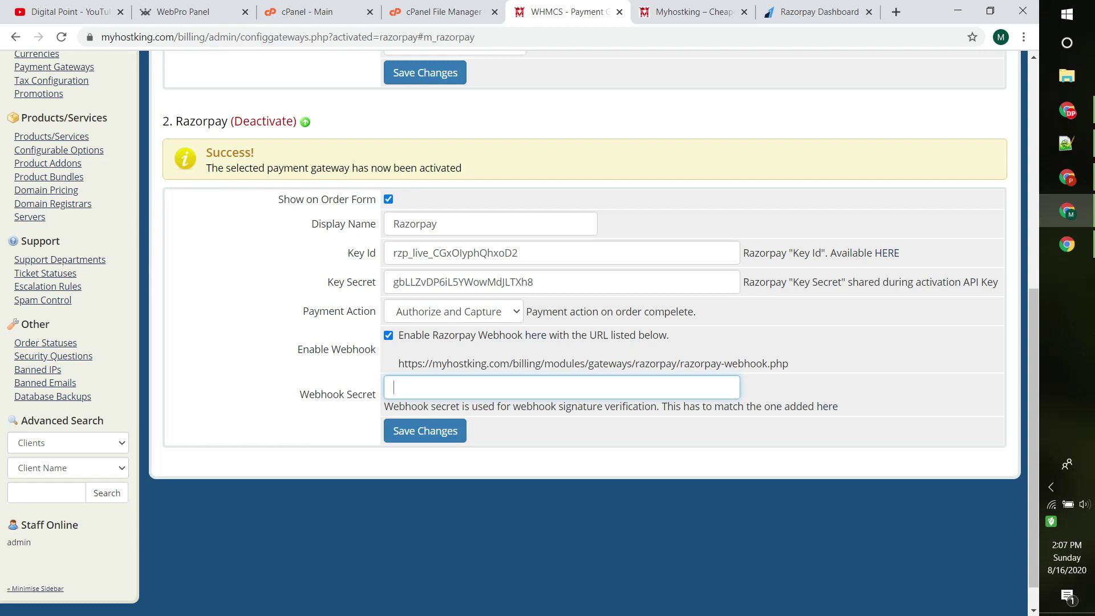
key(ctrl+a)
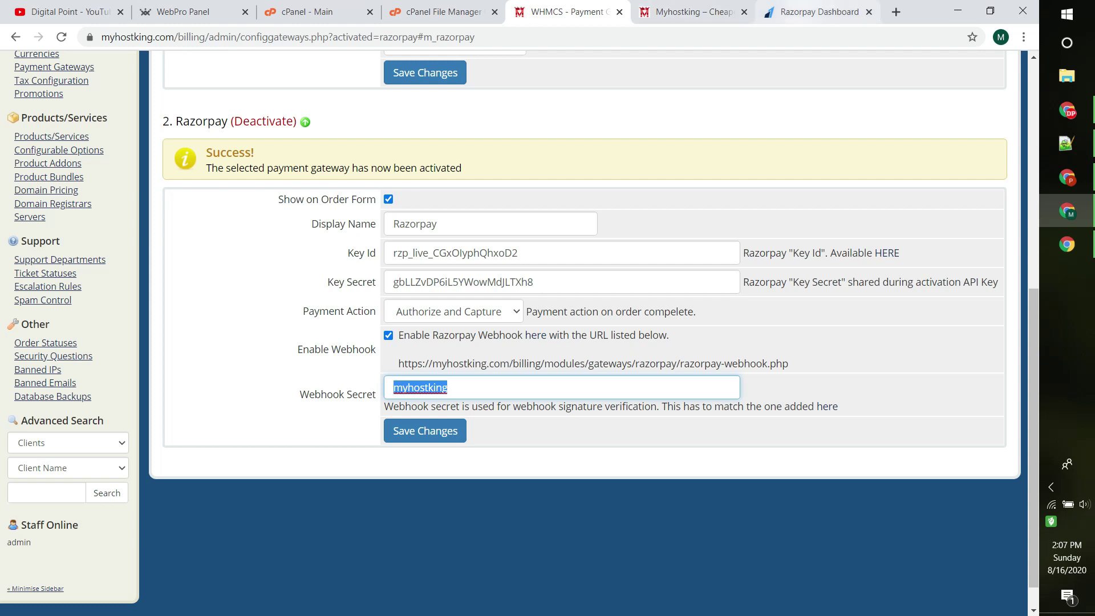
click(816, 11)
Step: Close the new key details and open the Razorpay Webhooks settings
click(715, 280)
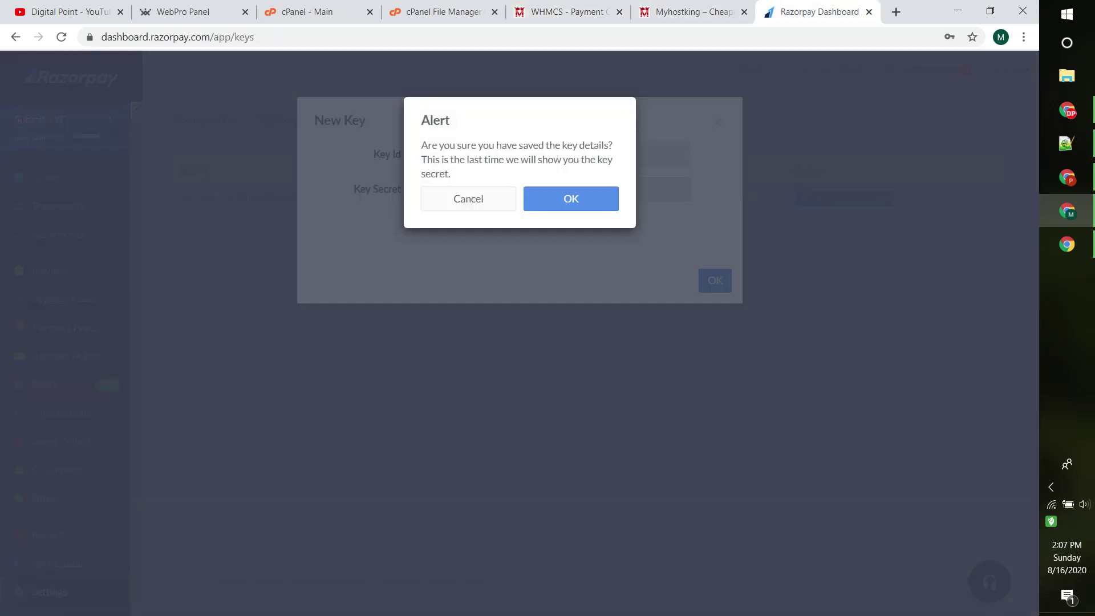
click(468, 199)
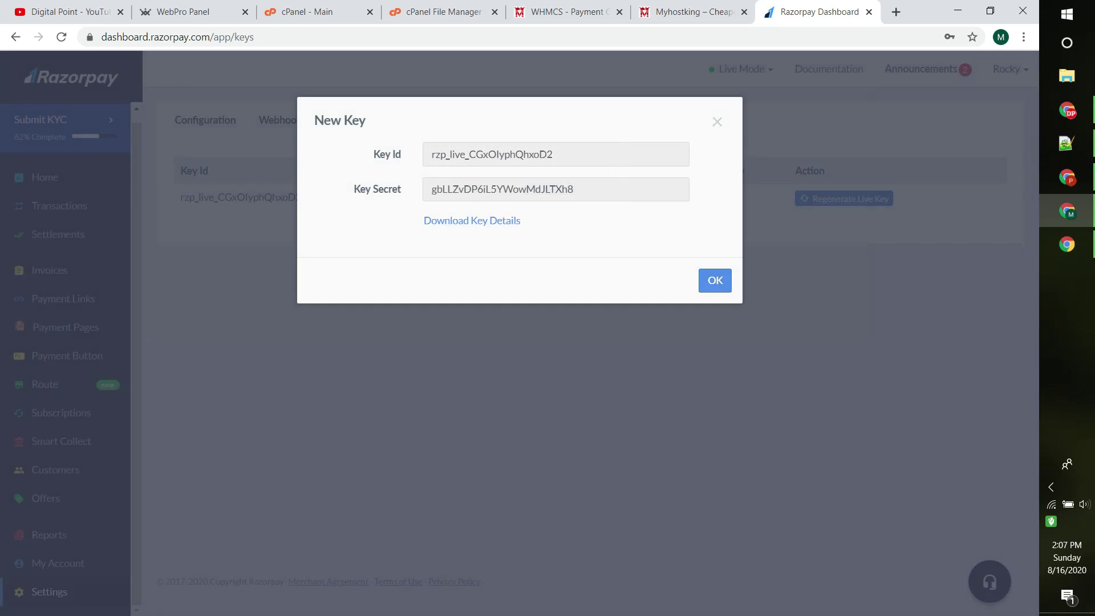
click(715, 280)
click(571, 199)
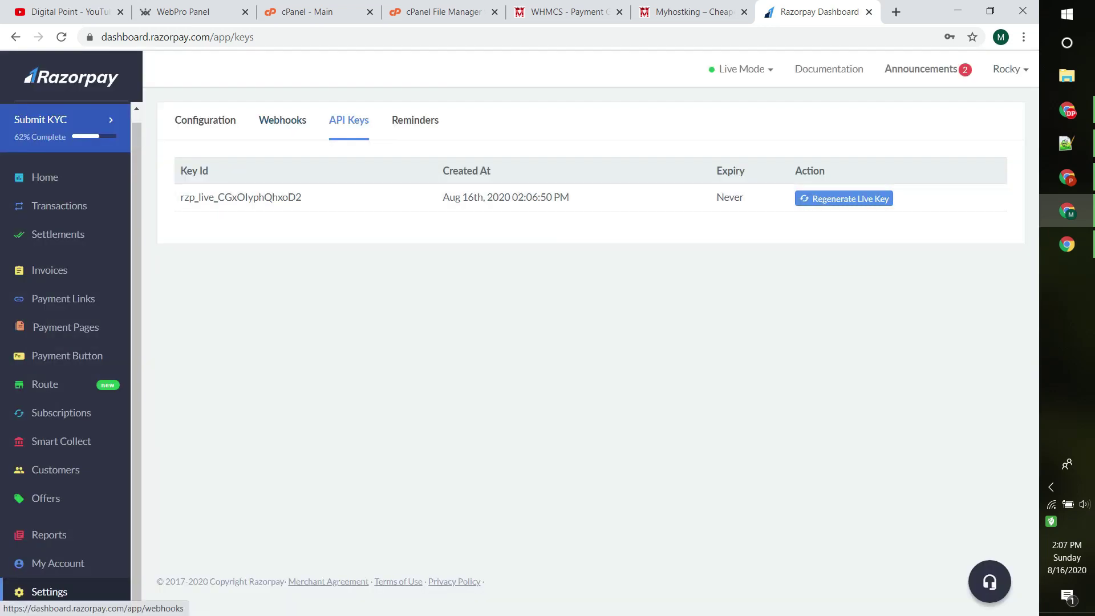
click(282, 119)
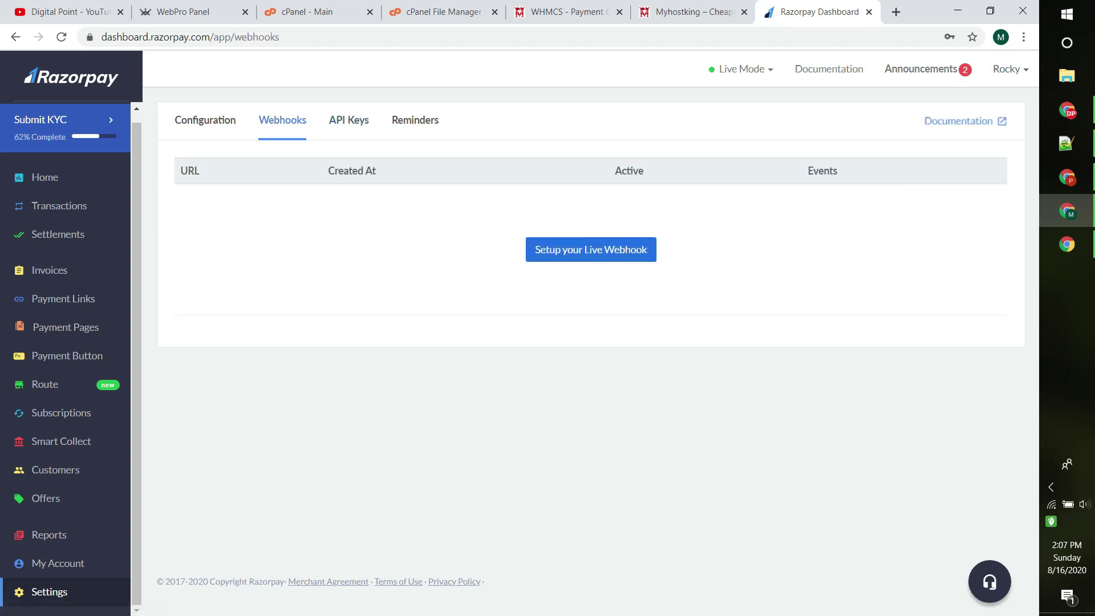
click(591, 249)
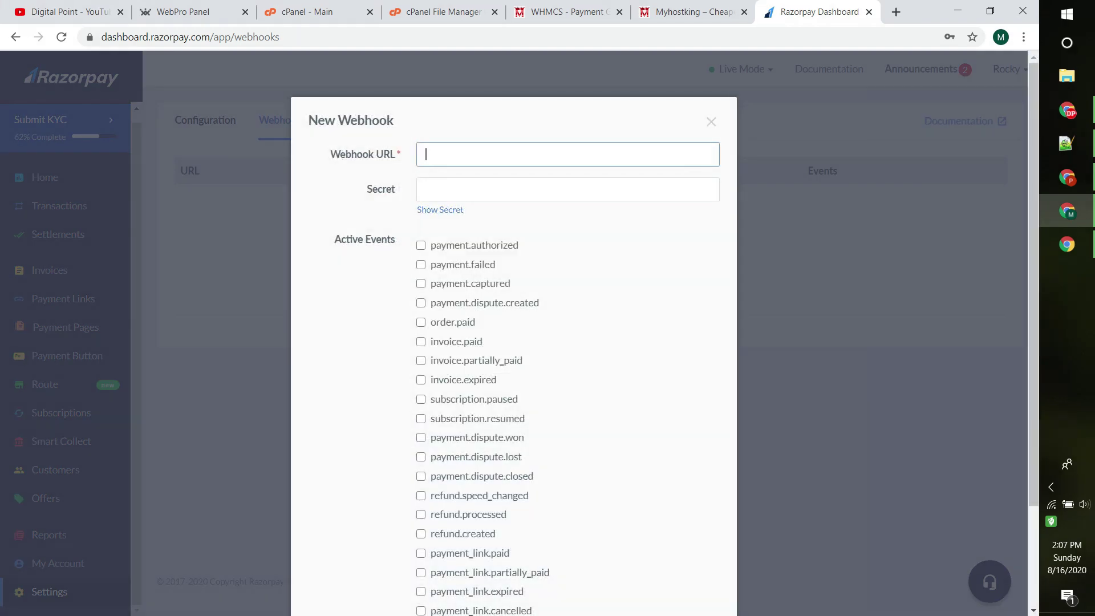
key(Tab)
key(Down)
key(Return)
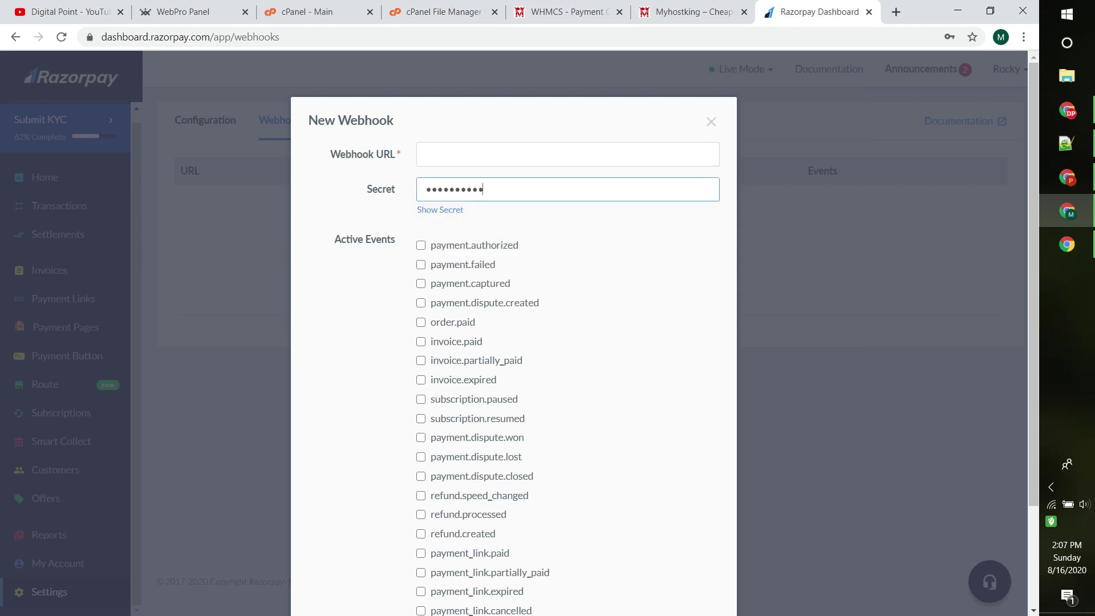
key(ctrl+shift+Tab)
key(ctrl+shift+Tab)
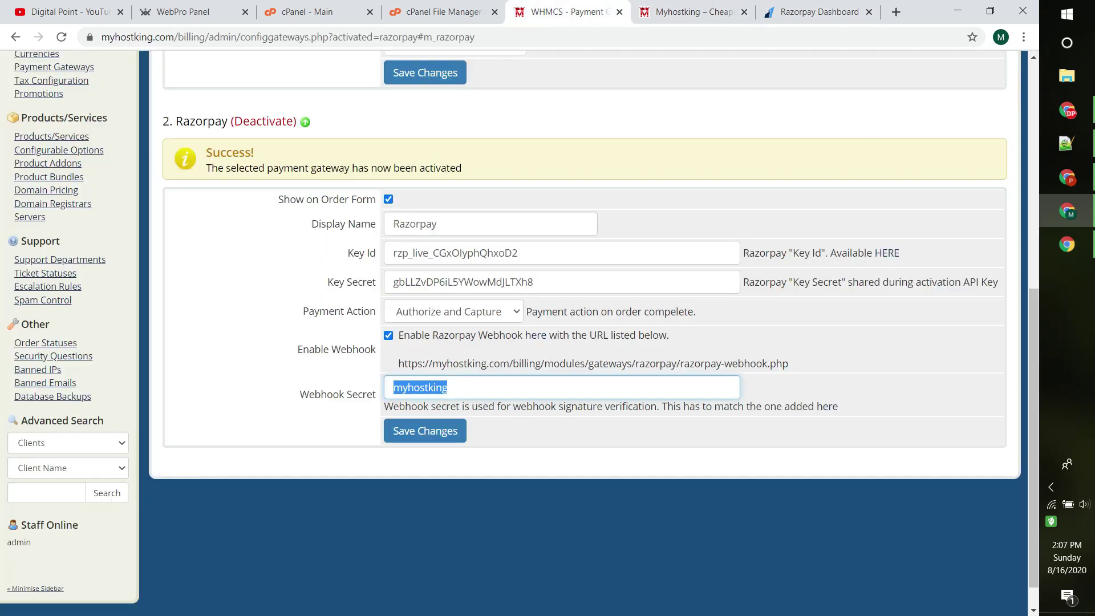
key(ctrl+Tab)
key(ctrl+Tab)
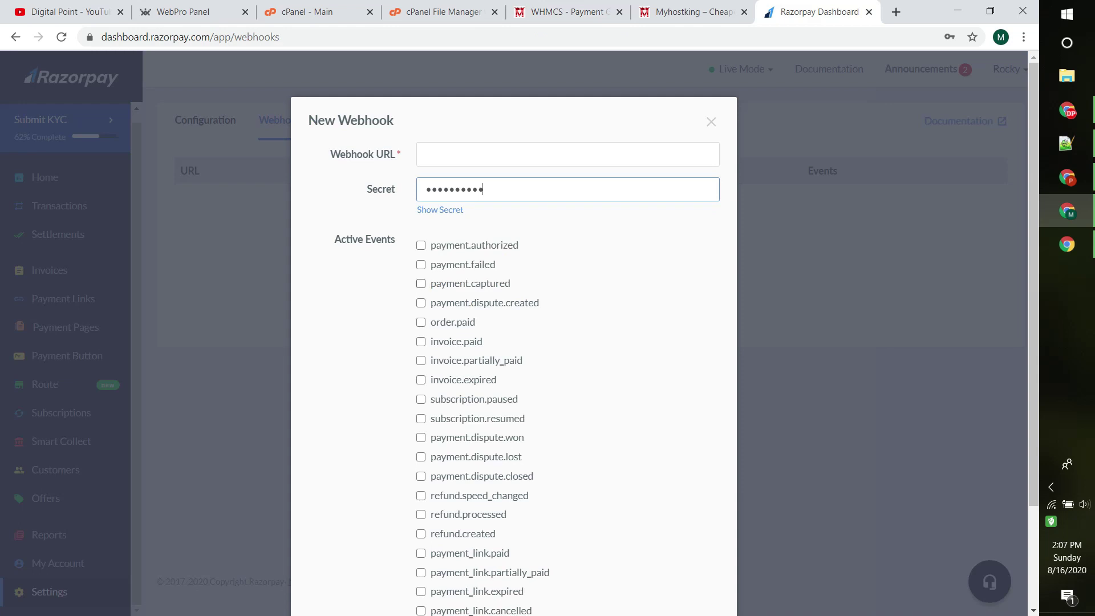
key(ctrl+shift+Tab)
key(ctrl+l)
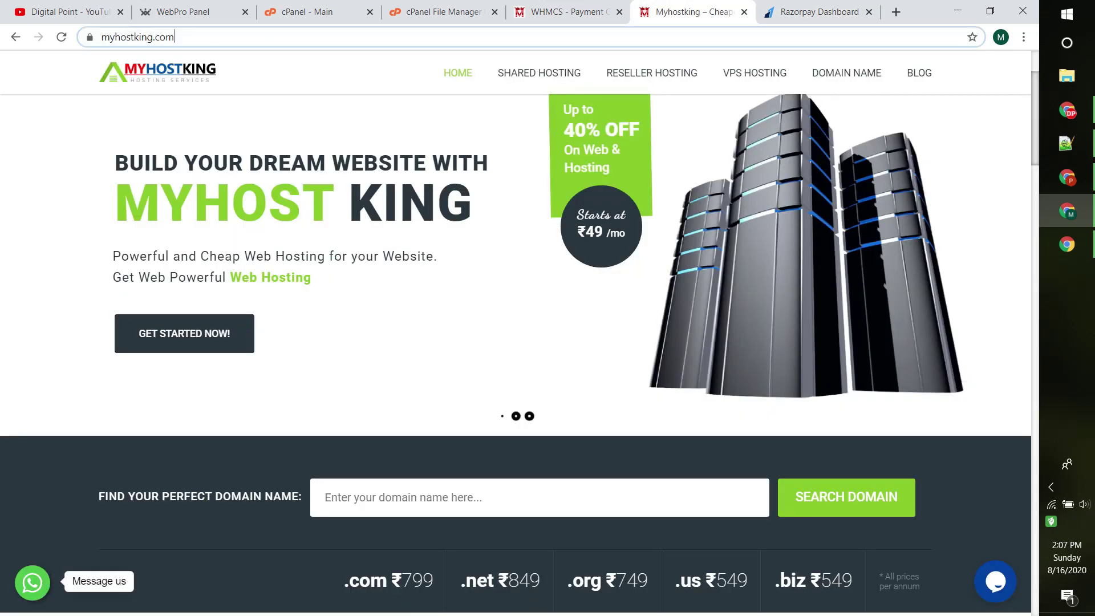
key(ctrl+c)
key(ctrl+Tab)
click(567, 154)
key(ctrl+v)
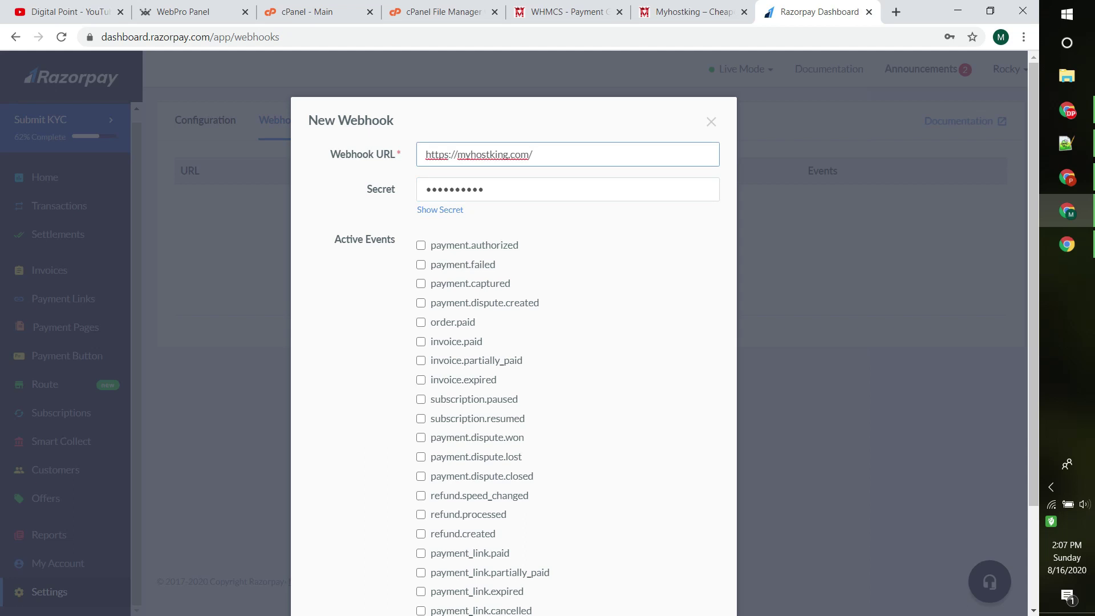
Step: Enable all 20 Active Events, payment.authorized through payment_link.cancelled, and save the webhook
scroll(513, 331, down, 1)
click(421, 174)
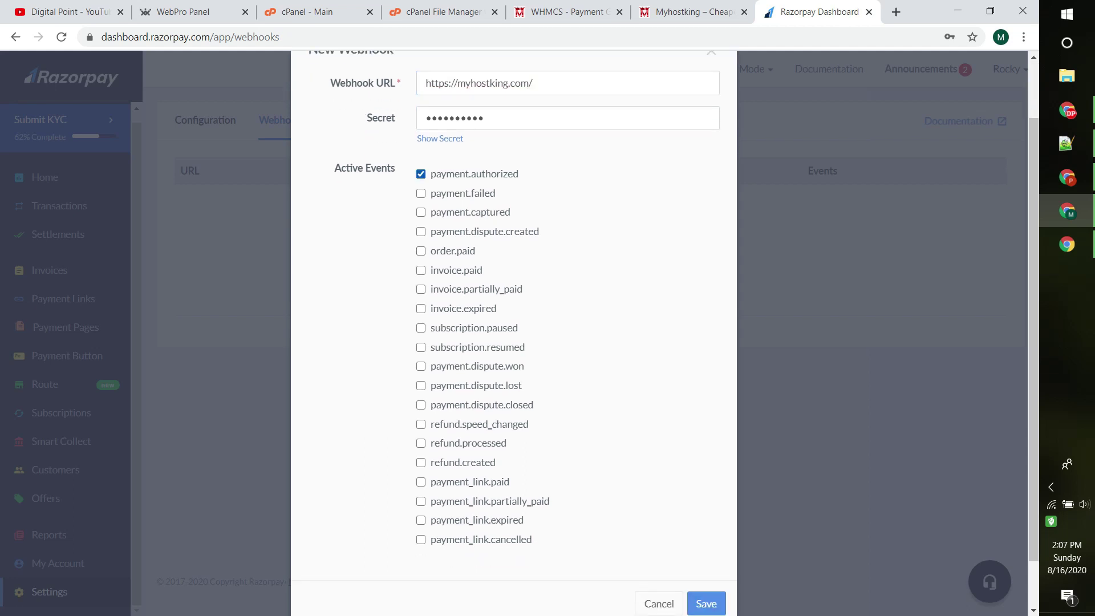
click(421, 194)
click(421, 212)
click(421, 231)
click(421, 251)
click(421, 271)
click(420, 290)
click(421, 308)
click(421, 328)
click(421, 347)
click(421, 366)
click(421, 385)
click(421, 404)
click(421, 425)
click(421, 443)
click(421, 462)
click(421, 539)
scroll(421, 539, down, 1)
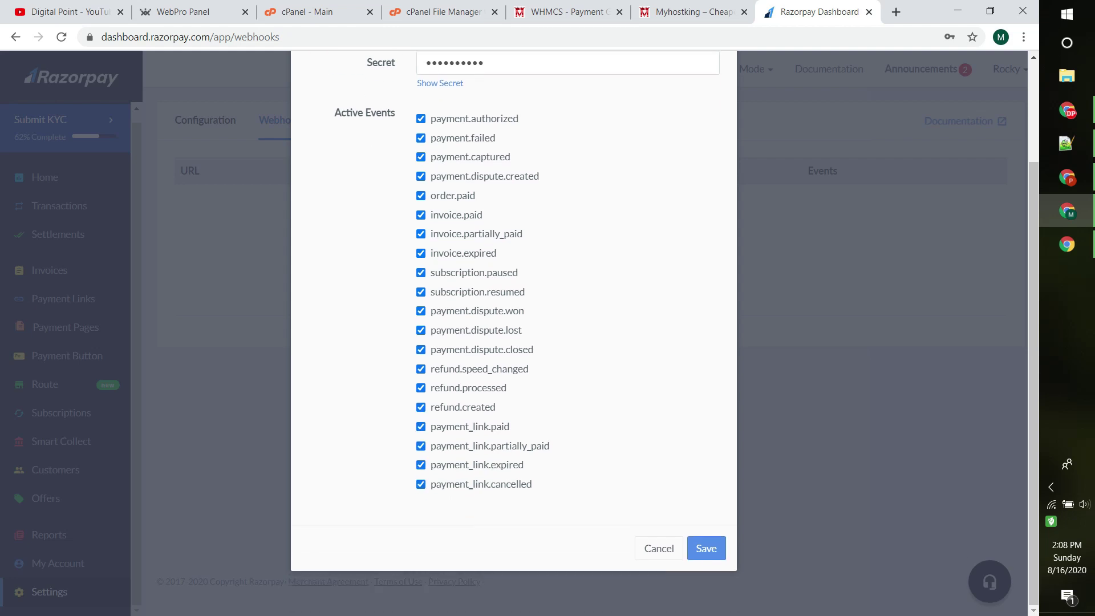
click(706, 548)
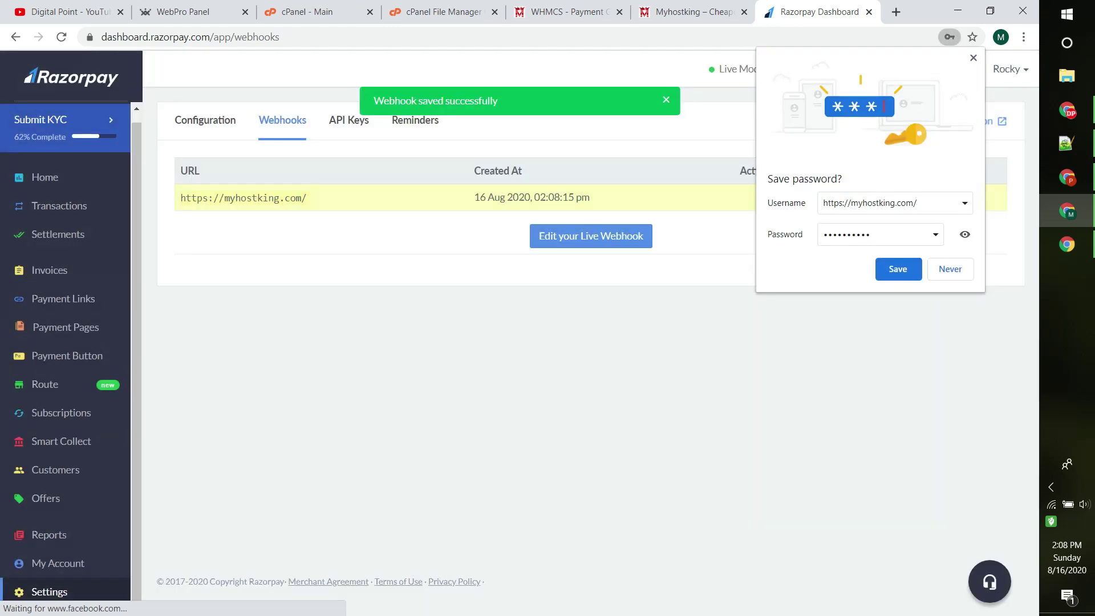
click(898, 269)
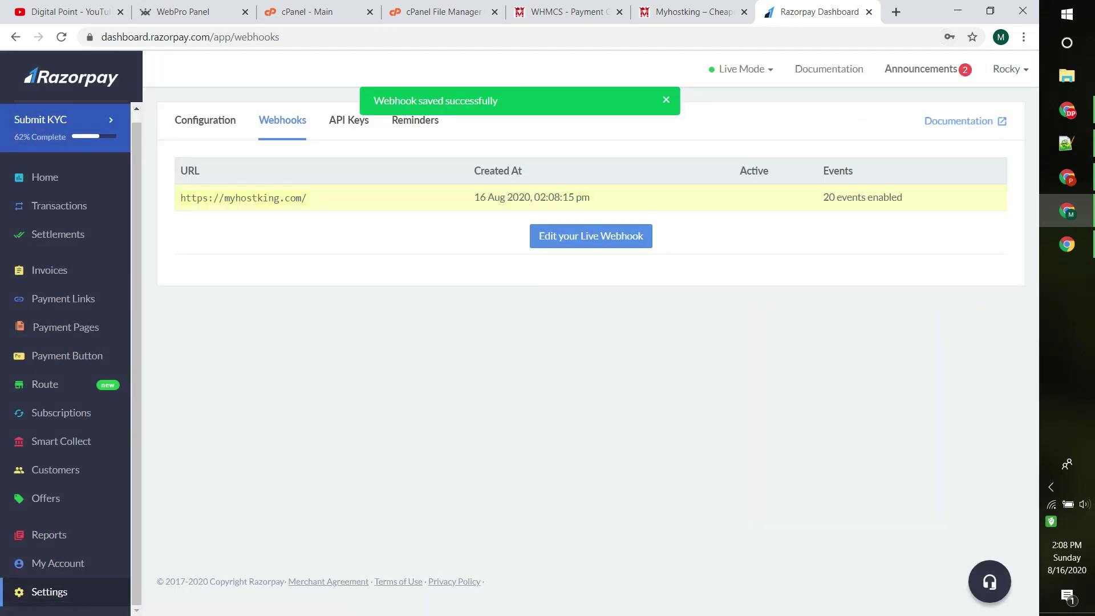
key(ctrl+shift+Tab)
key(ctrl+shift+Tab)
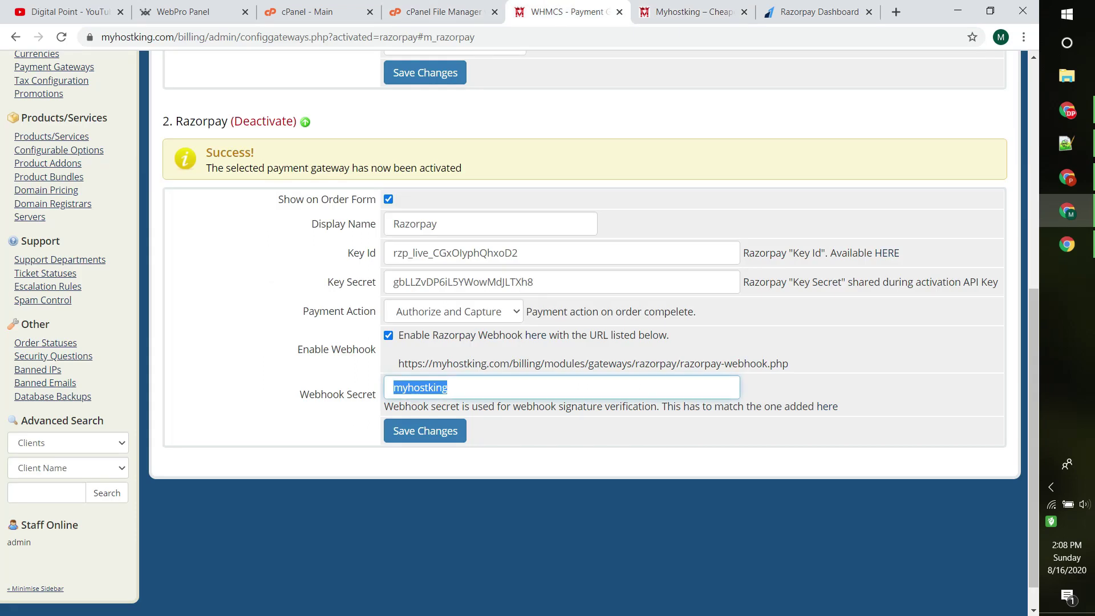
Step: Save the WHMCS Razorpay gateway settings, then switch to the Myhostking website
key(Tab)
key(Return)
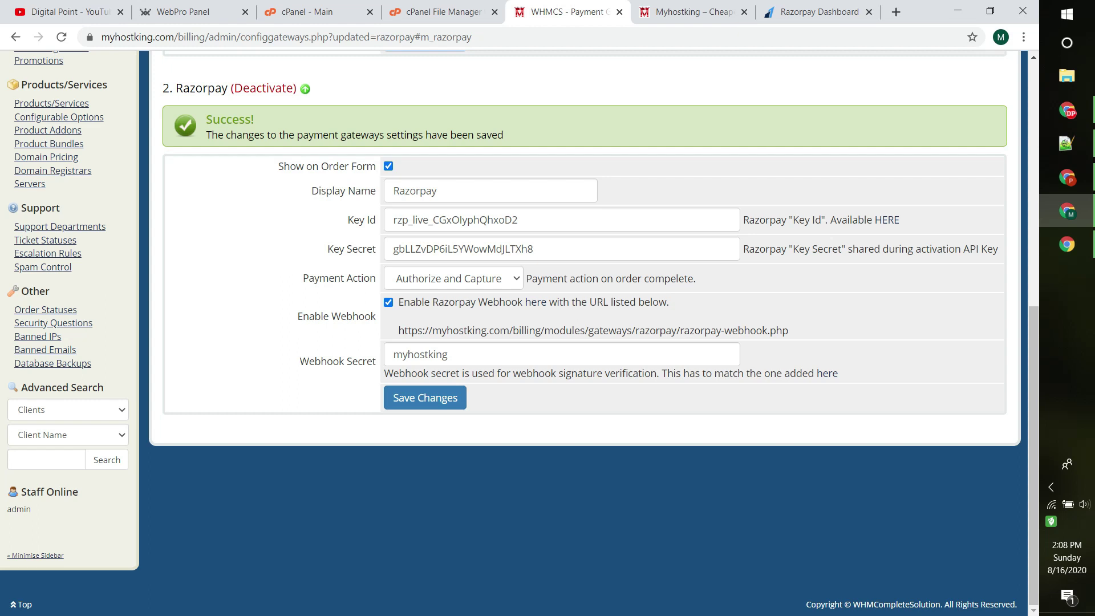
double_click(414, 191)
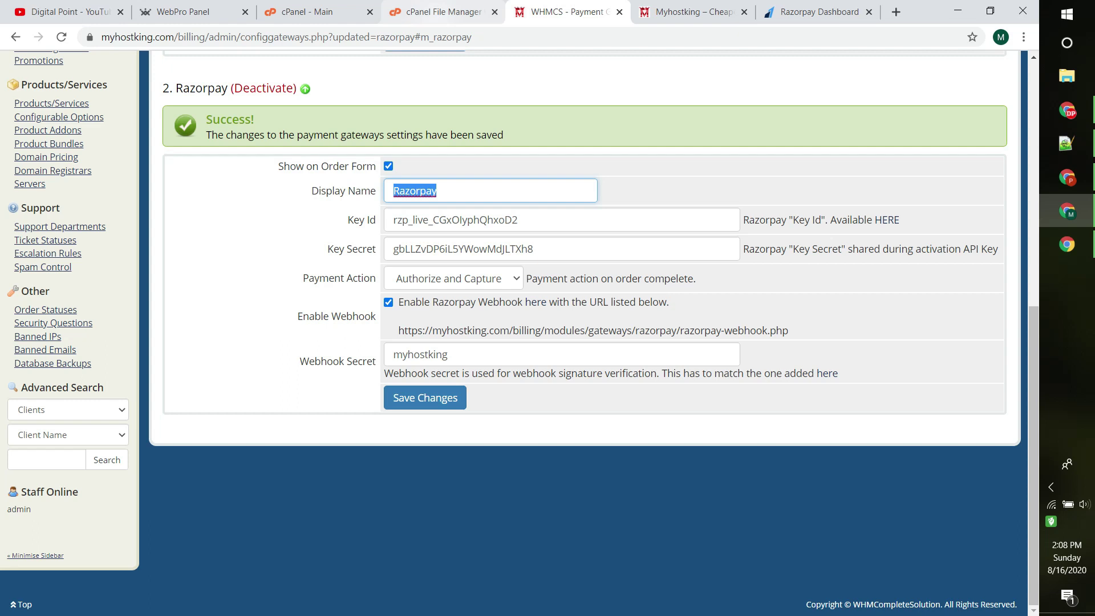
key(ctrl+Tab)
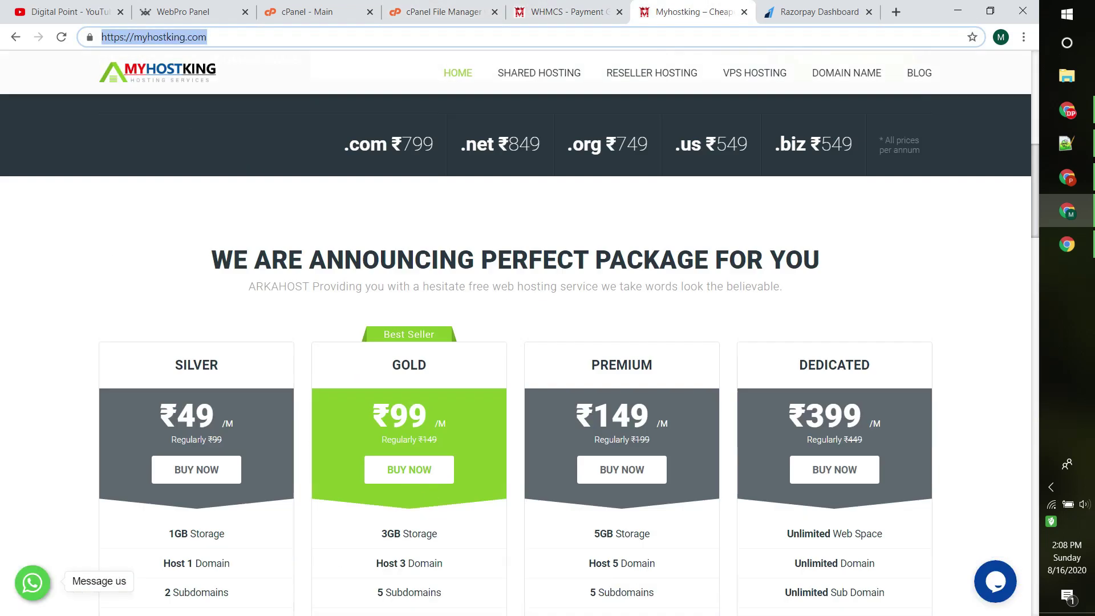
Step: Order the ₹49 Silver hosting plan with a .com domain
scroll(197, 342, down, 5)
scroll(197, 342, up, 2)
click(196, 256)
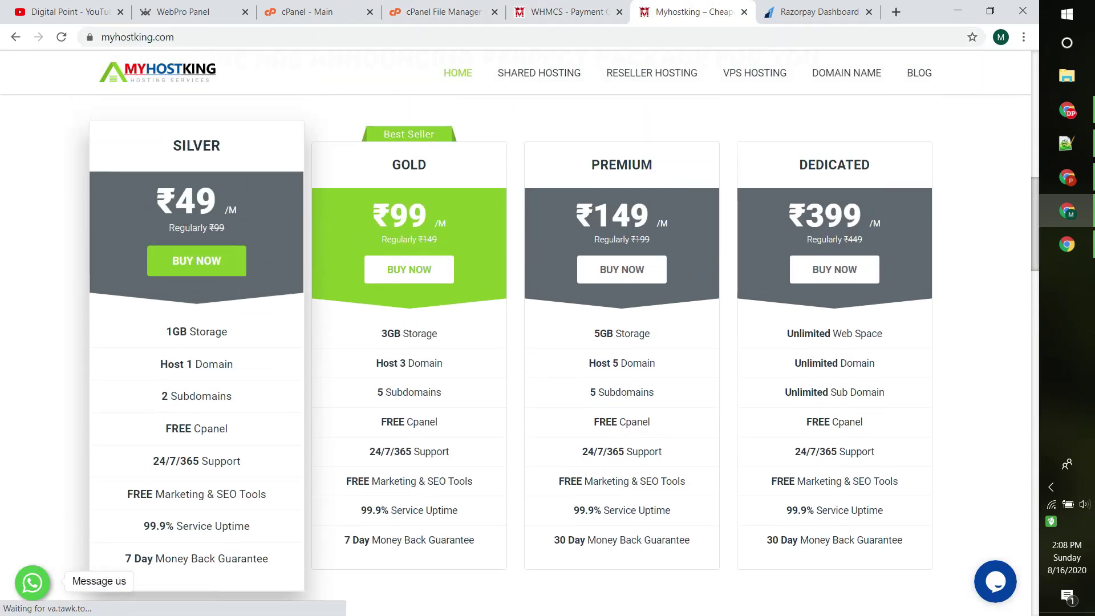
text(com)
key(Return)
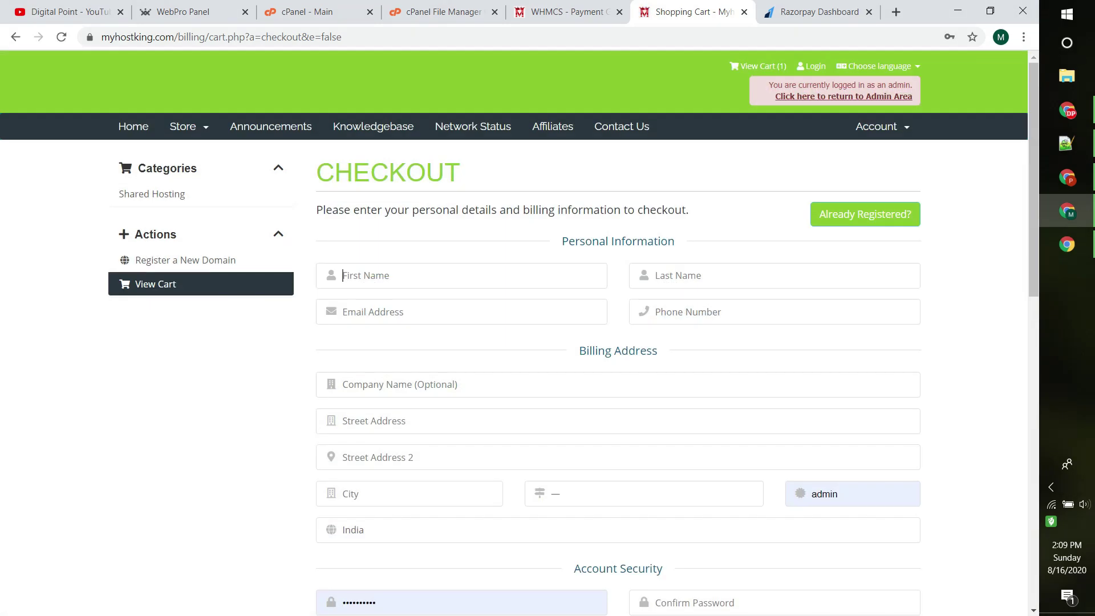
Step: Select Razorpay as the payment method on the checkout page
scroll(617, 331, down, 10)
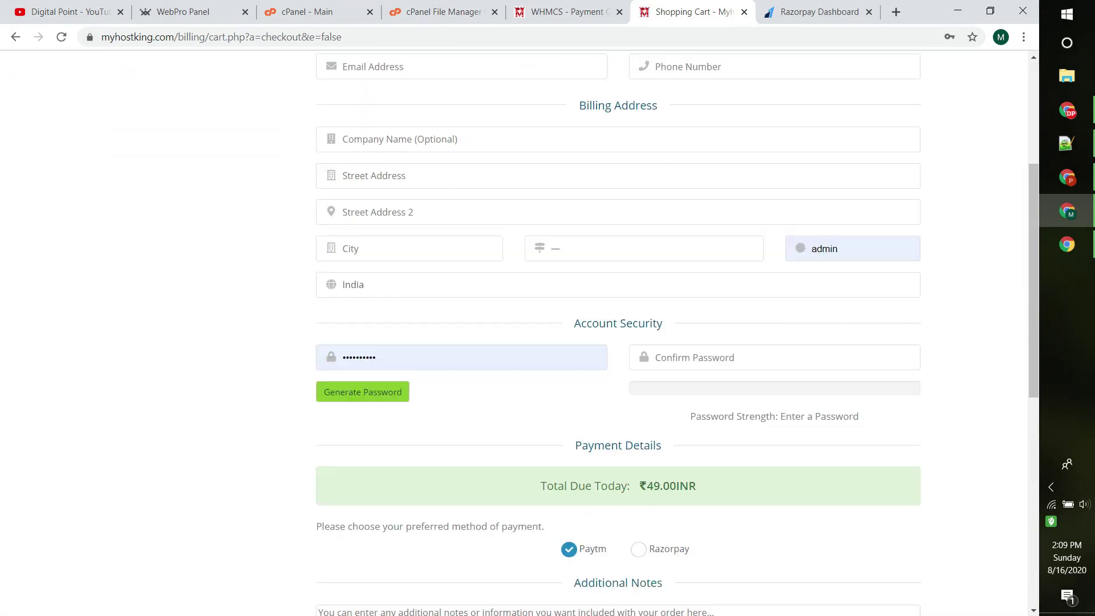
click(638, 223)
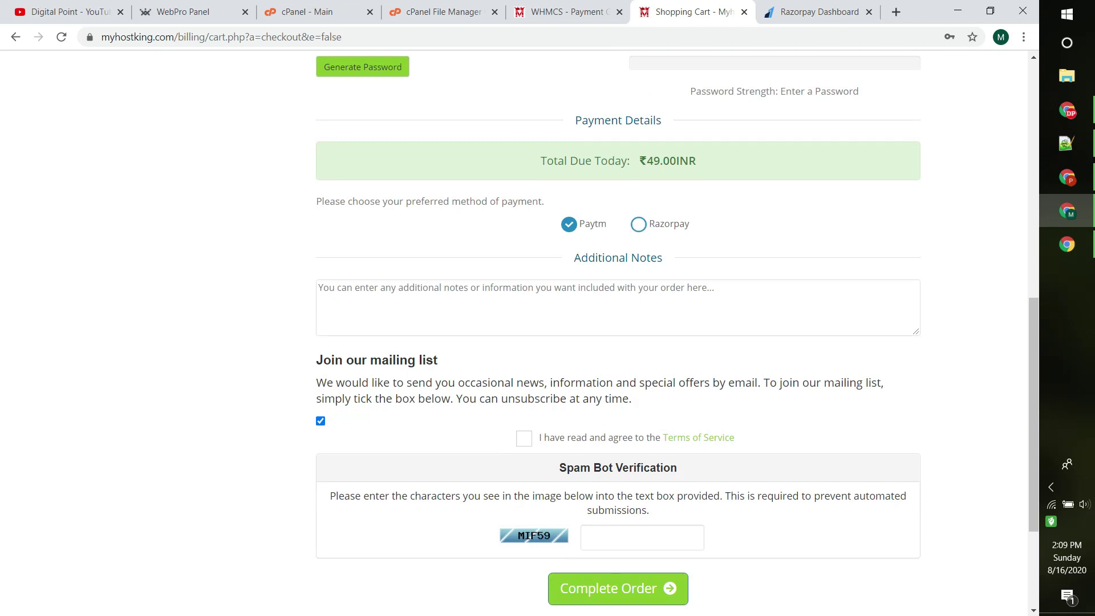
click(568, 223)
click(638, 223)
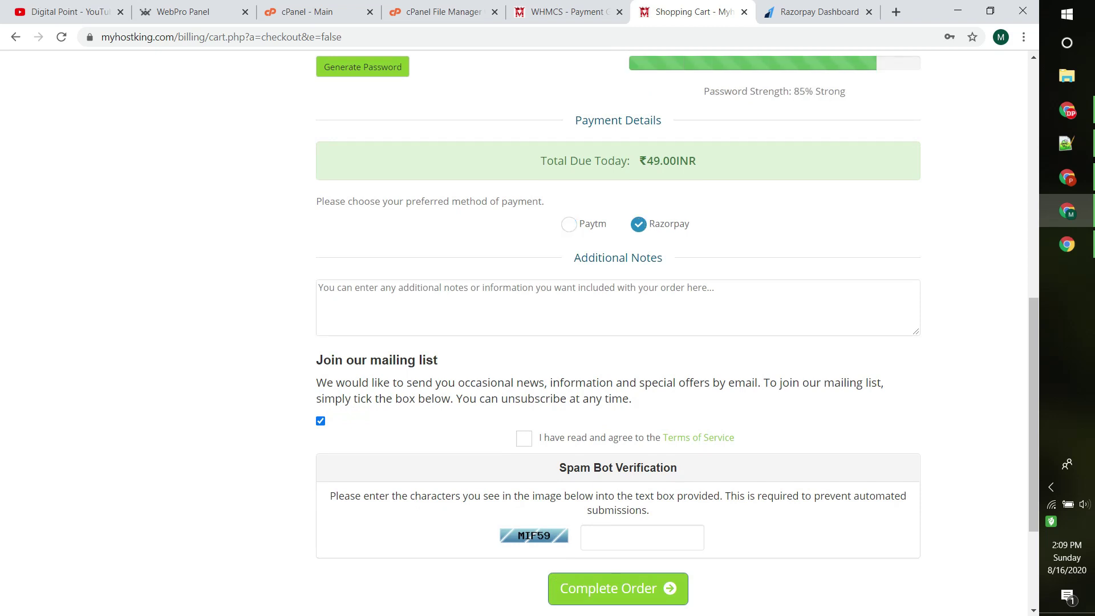
scroll(676, 330, down, 1)
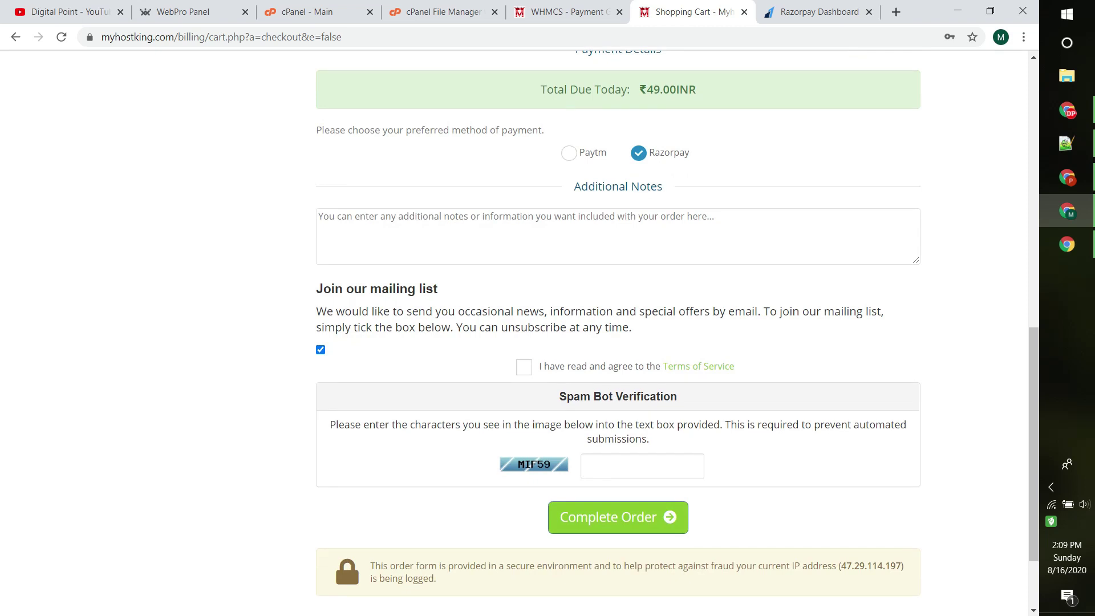
scroll(676, 330, up, 2)
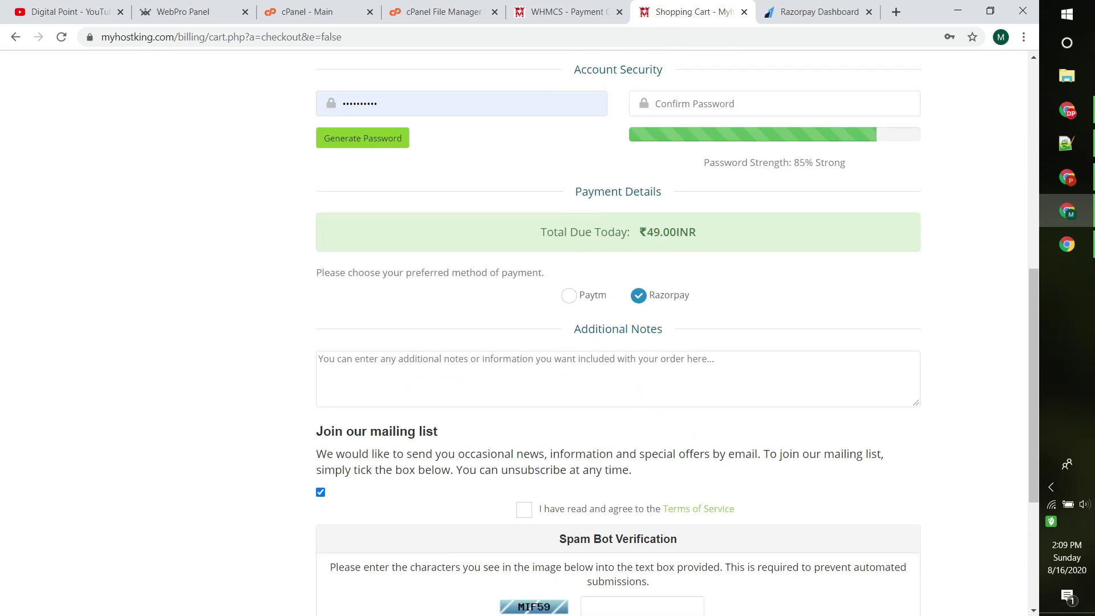
scroll(676, 331, up, 4)
scroll(676, 331, up, 3)
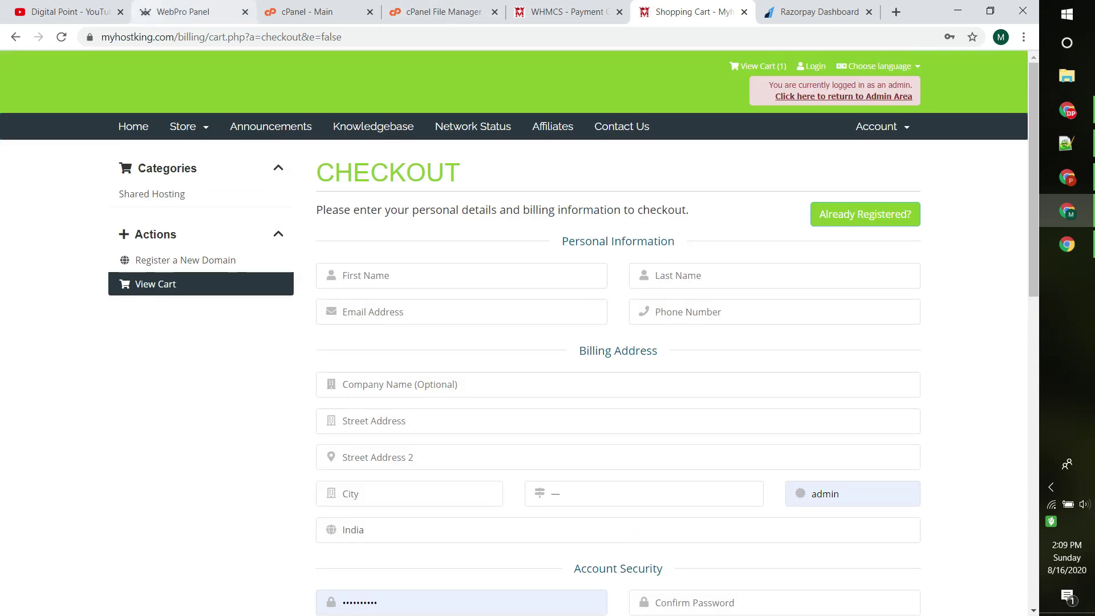
click(69, 11)
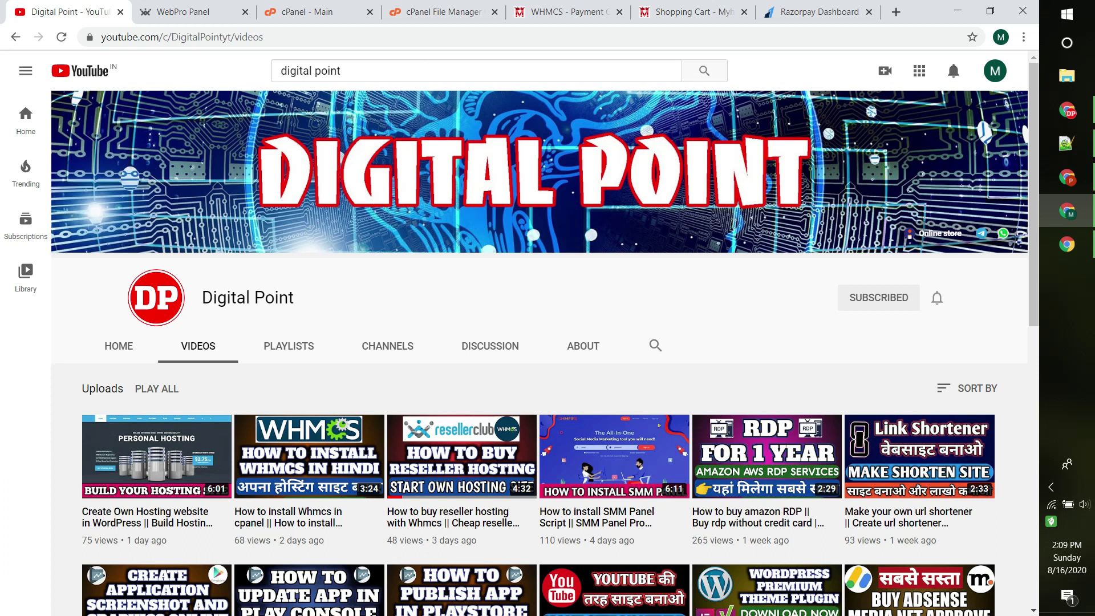
Step: Return to the Razorpay Webhooks list showing the live myhostking.com webhook active
click(815, 12)
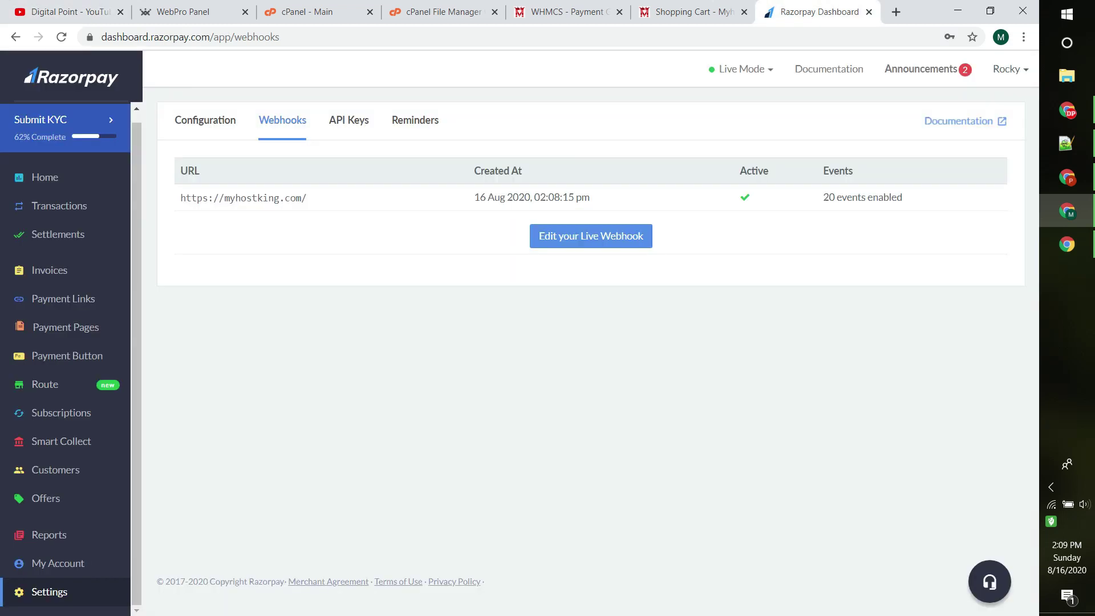